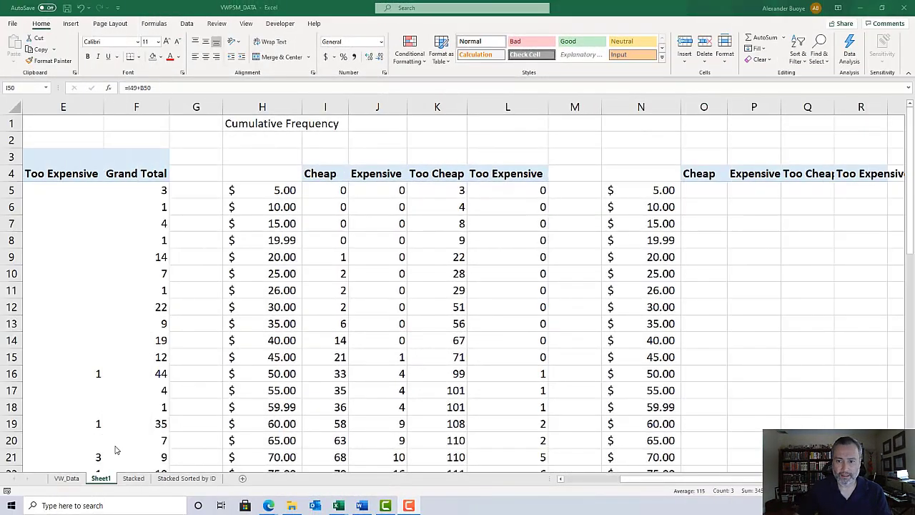
Step: Examine the formulas in I5 and I6 of the Cumulative Frequency table's Cheap column
left_click(601, 481)
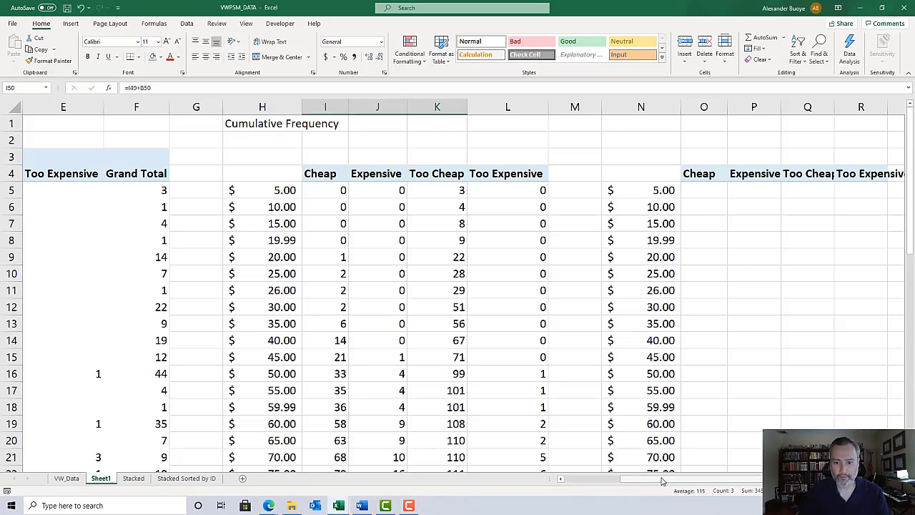
left_click(600, 480)
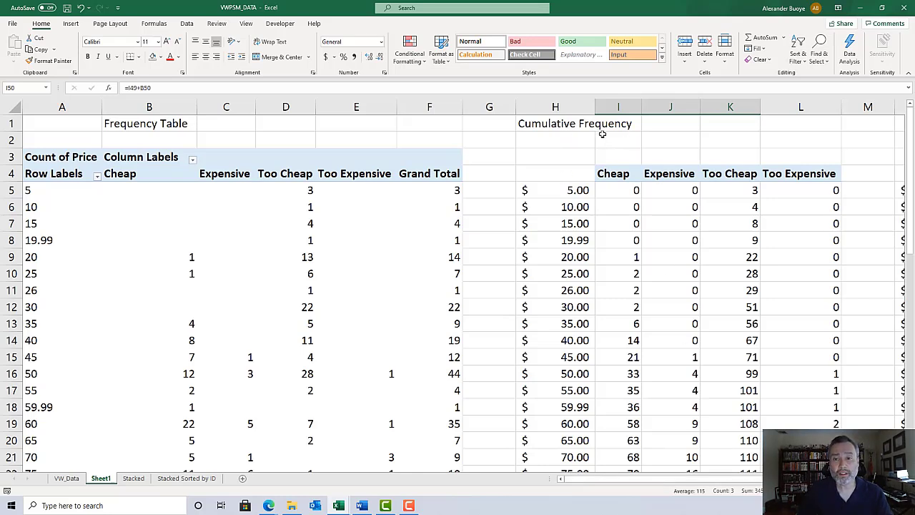
left_click(621, 191)
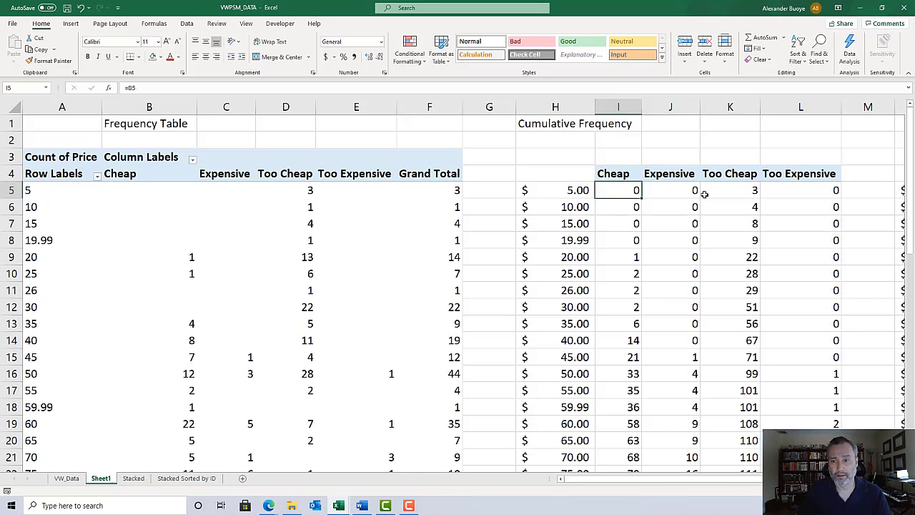
left_click(627, 207)
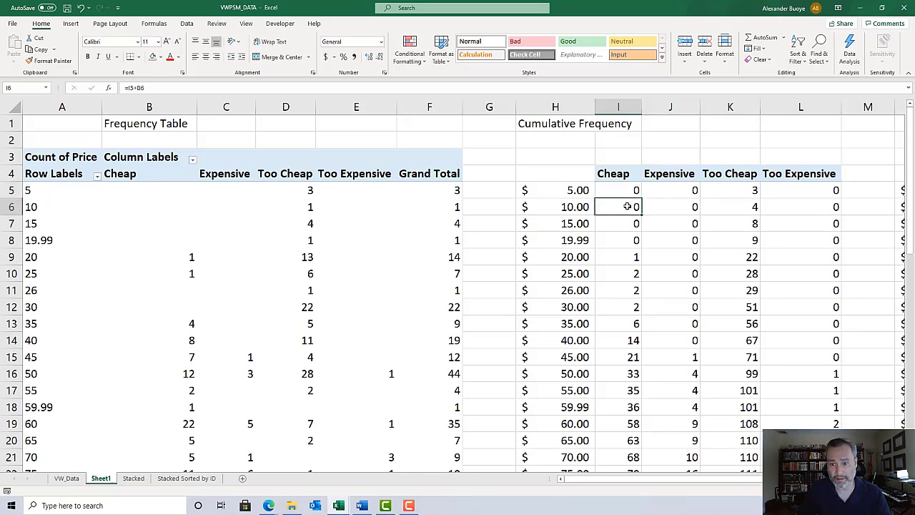
double_click(627, 207)
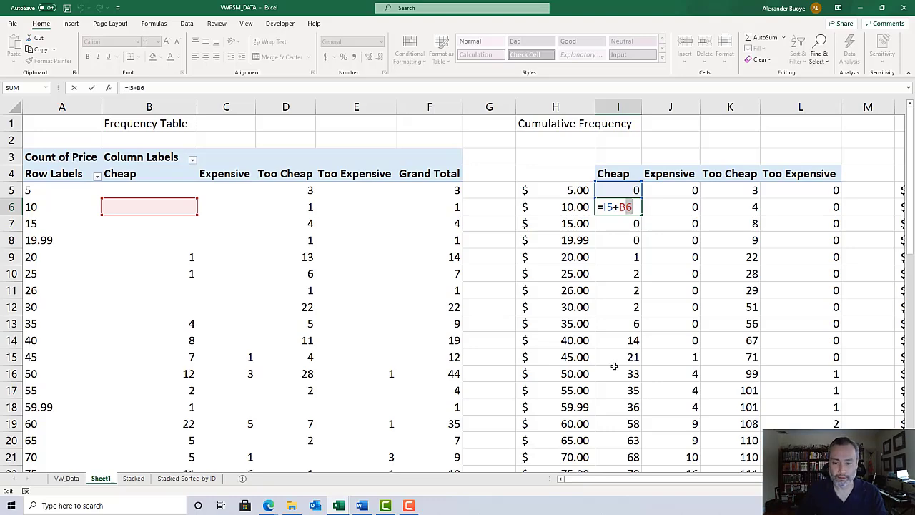
Step: Enter the title "Cumulative Percentage" in cell N1 above the empty second price table
left_click(751, 479)
scroll(727, 486, "left", 5)
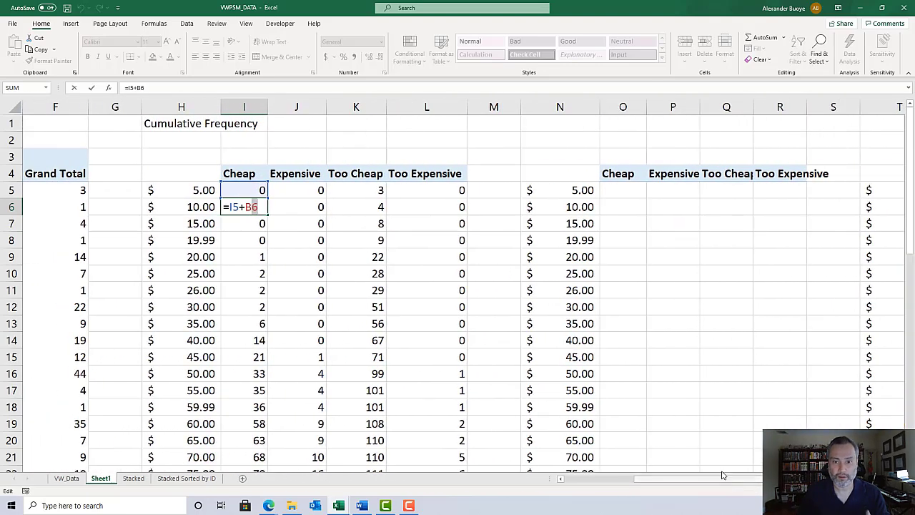
left_click(562, 121)
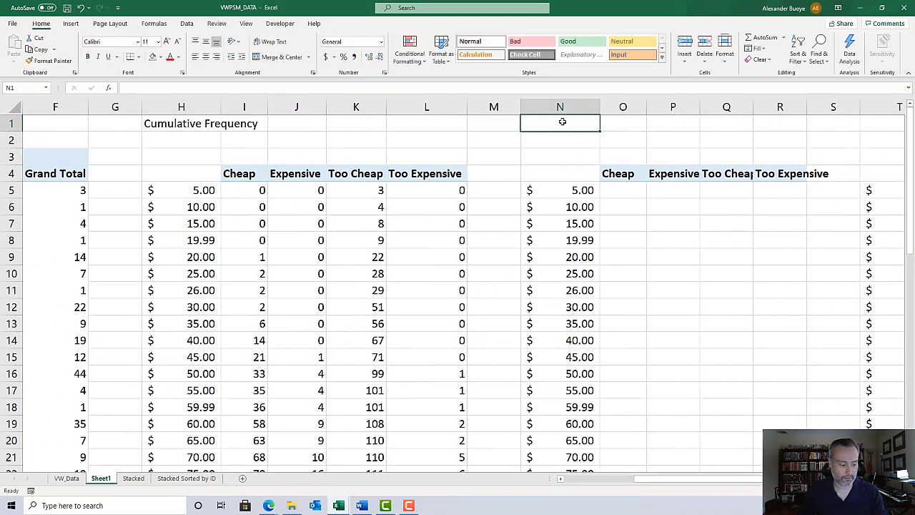
type("Cumu")
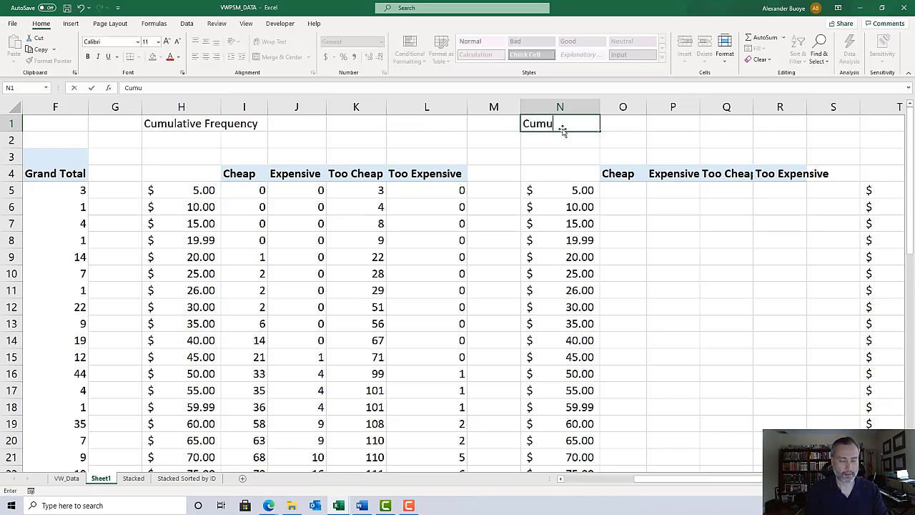
type("lative Perc")
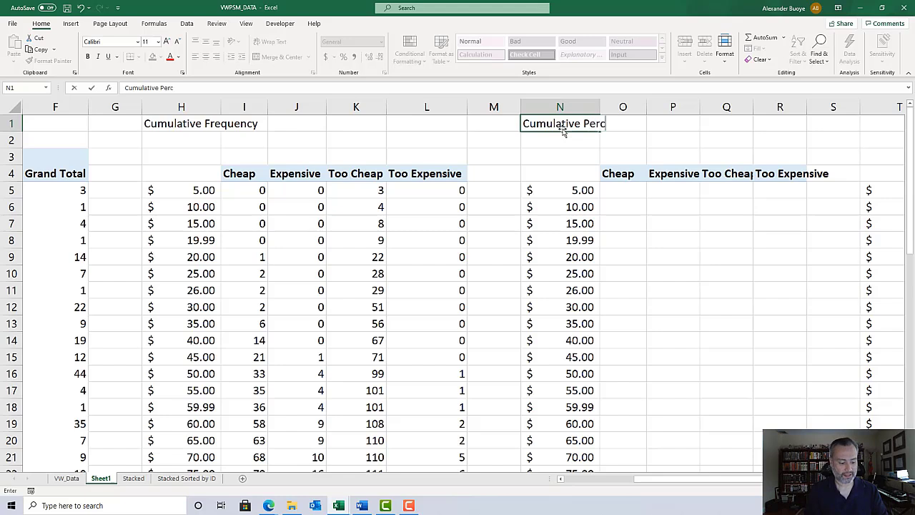
type("etnage")
key("BackSpace")
key("BackSpace")
key("BackSpace")
key("BackSpace")
key("BackSpace")
type("ntage")
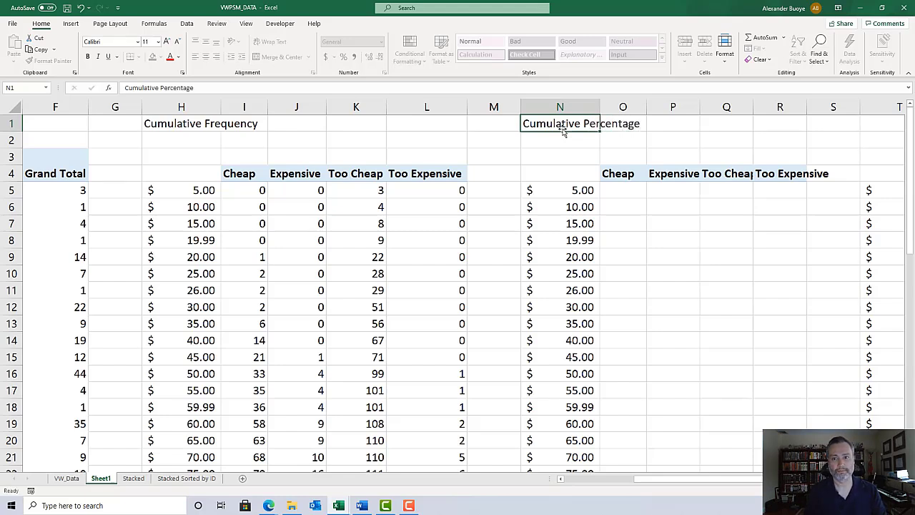
key("Return")
Step: Compare the pivot table's Grand Total row with the last cumulative frequencies in I50:L50
key("Down")
key("Down")
key("Down")
key("Right")
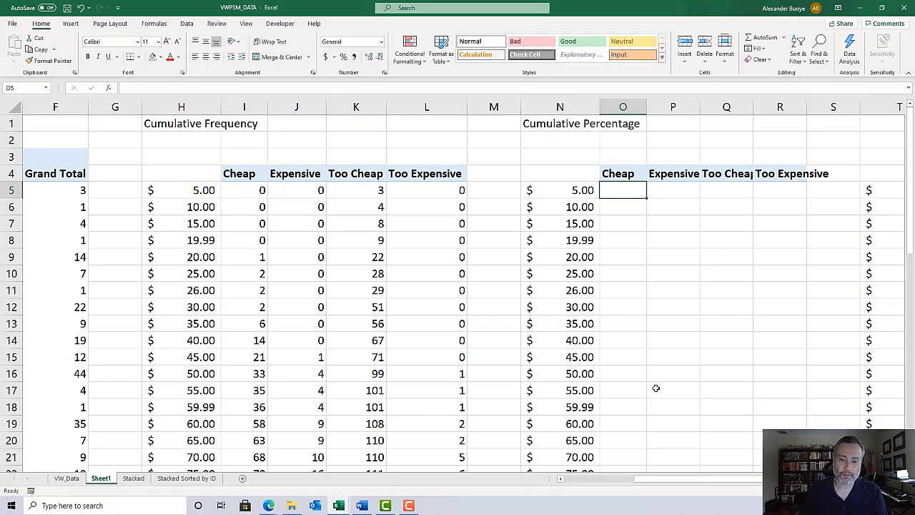
scroll(655, 423, "down", 12)
scroll(649, 457, "up", 1)
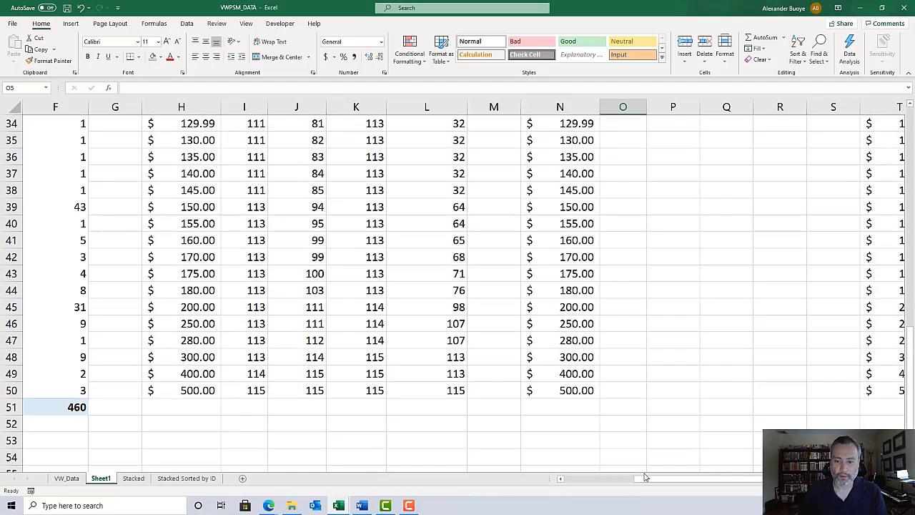
left_click_drag(646, 480, 572, 480)
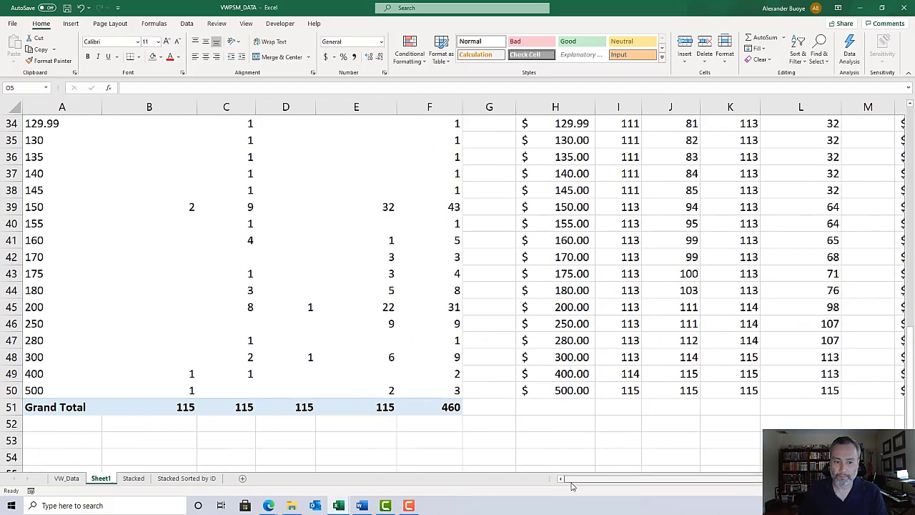
left_click(179, 408)
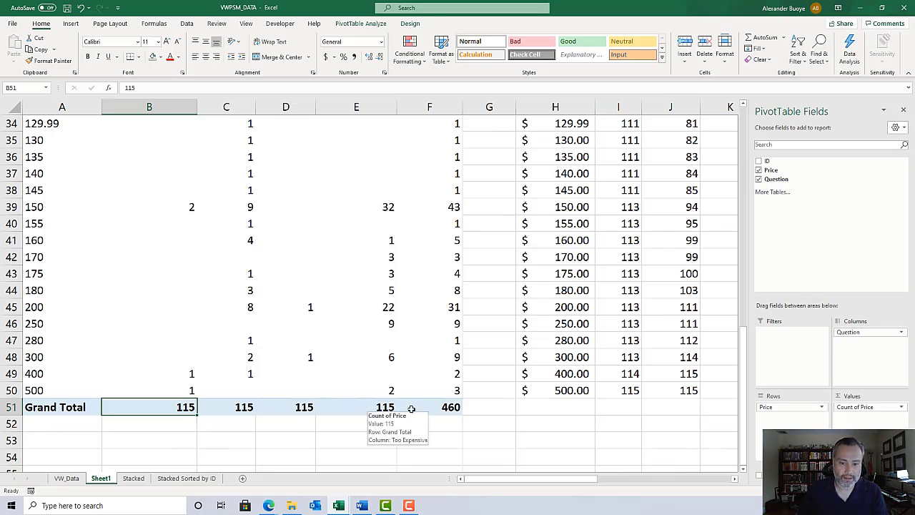
left_click(629, 391)
key("Right")
key("Right")
key("Right")
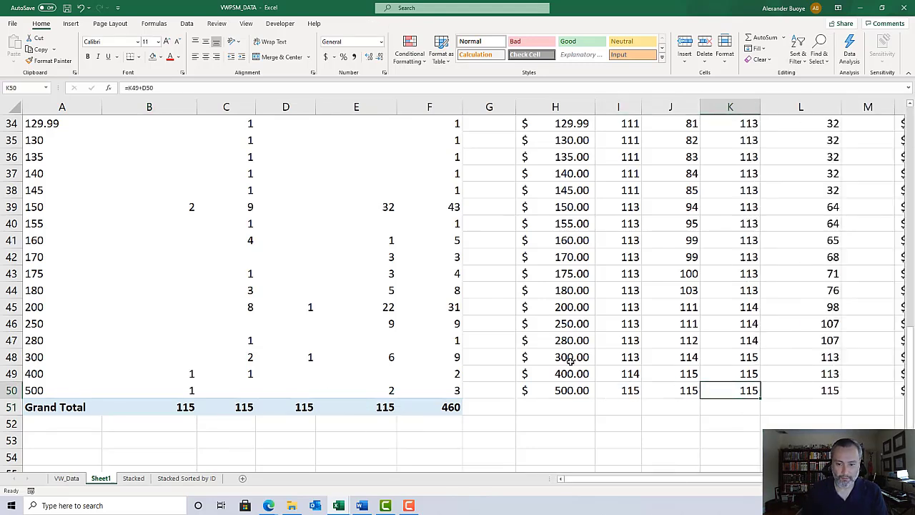
key("Right")
key("Left")
key("Left")
key("Left")
key("Left")
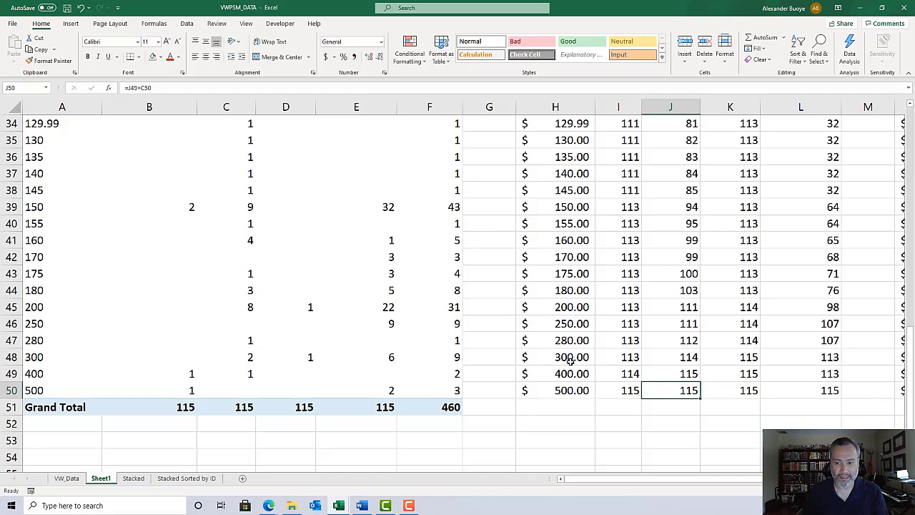
key("Right")
key("Right")
key("Right")
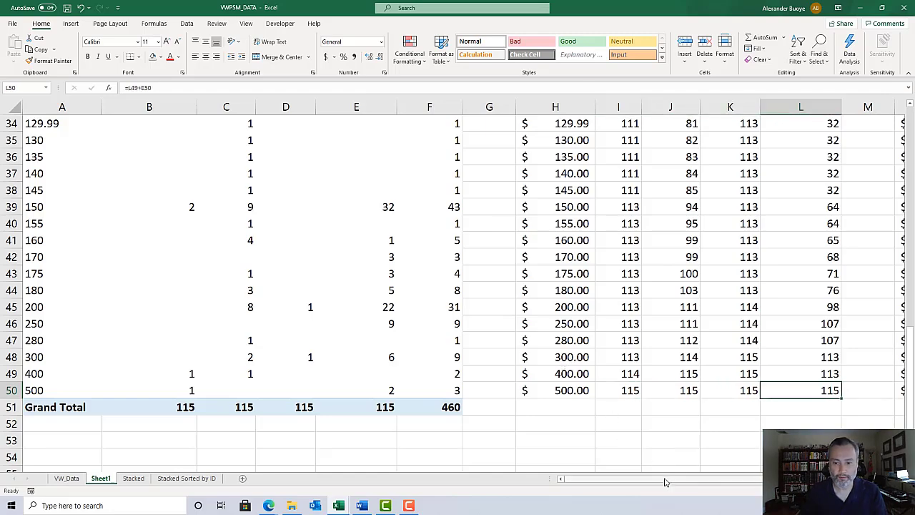
Step: Enter the formula =I5/115 in O5, the first Cheap cell of the Cumulative Percentage table
left_click_drag(665, 482, 736, 437)
scroll(679, 378, "up", 10)
scroll(679, 378, "up", 1)
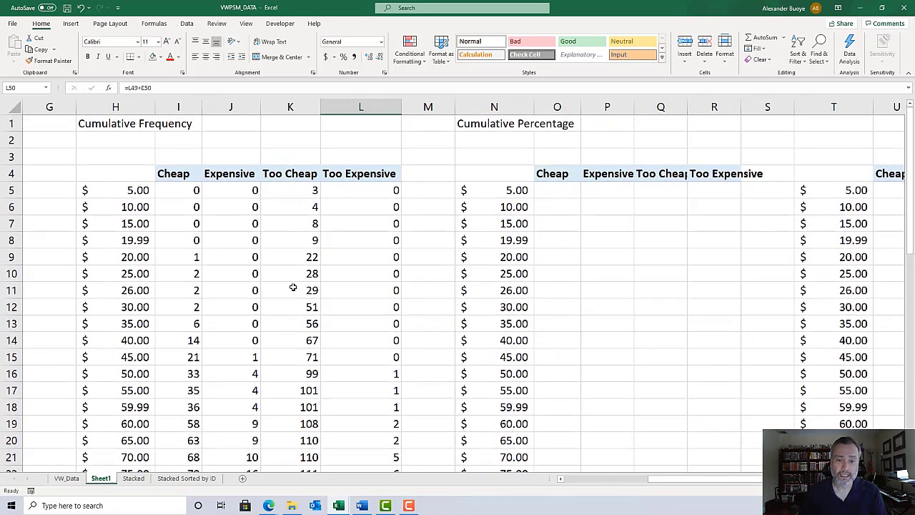
left_click(554, 190)
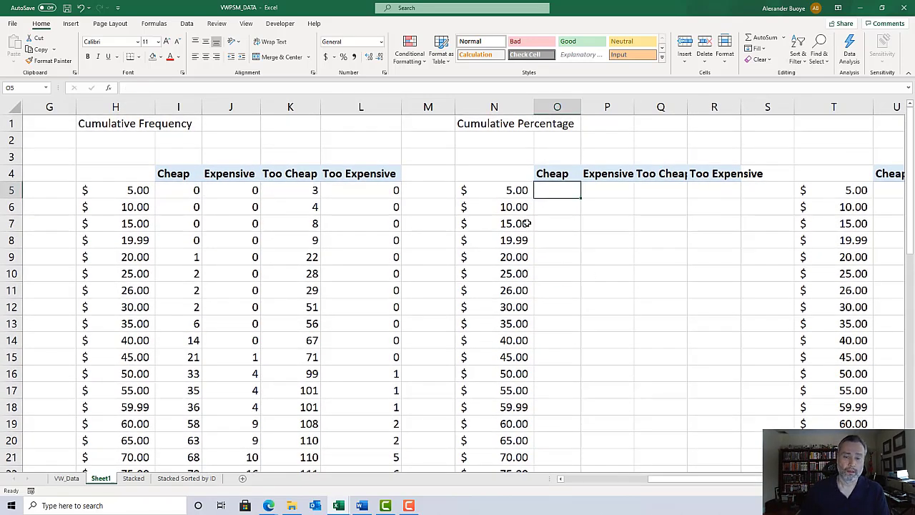
type("=")
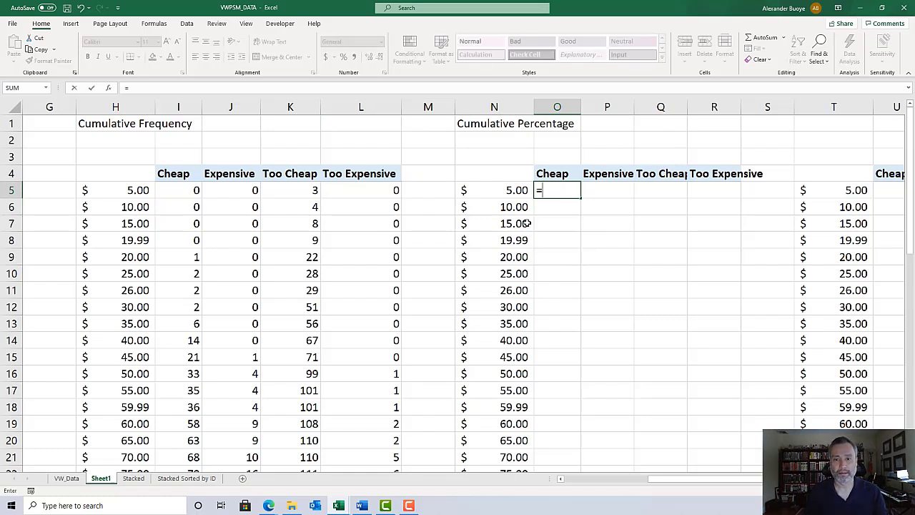
key("Left")
key("Left")
key("Left")
key("Left")
key("Left")
key("Left")
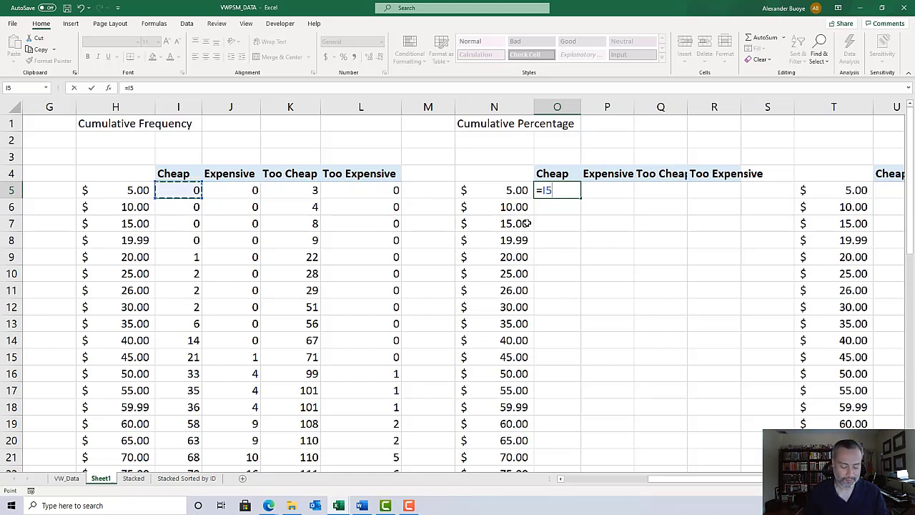
type("/115")
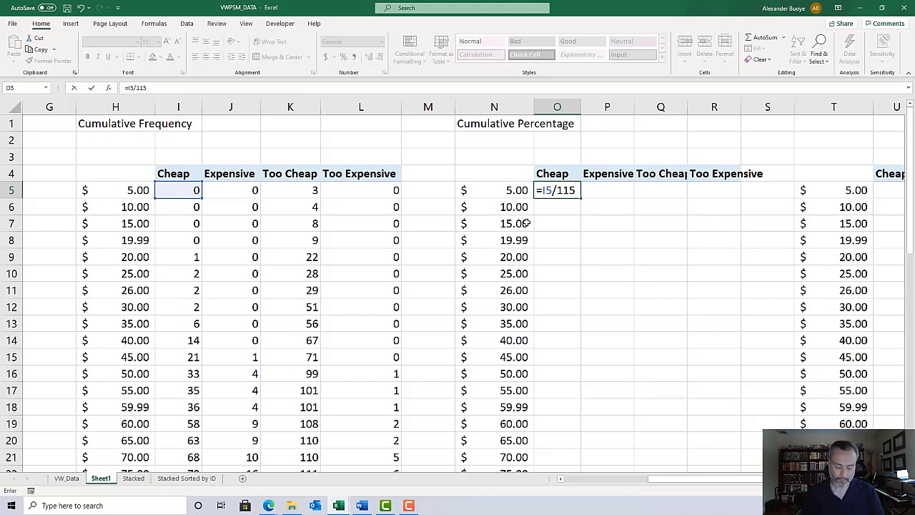
key("Return")
Step: Format O5 as a percentage and copy its formula across to P5:R5
key("Up")
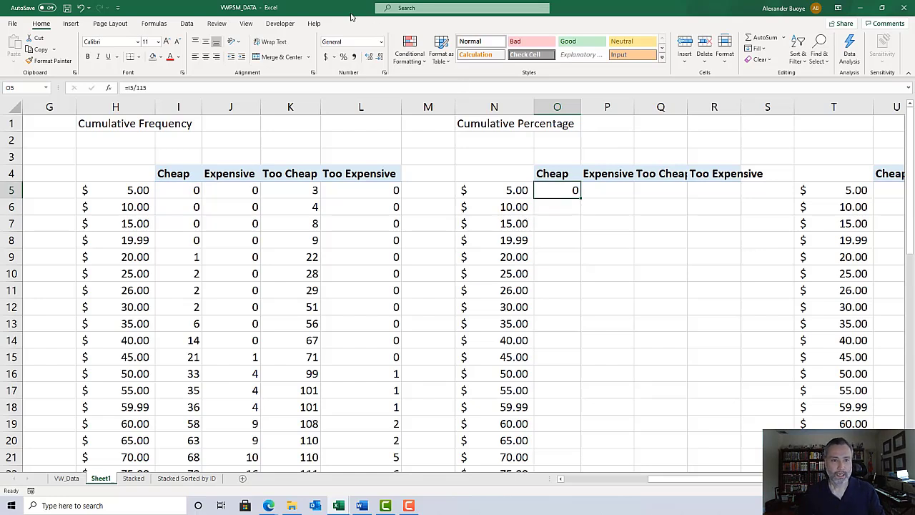
left_click(345, 62)
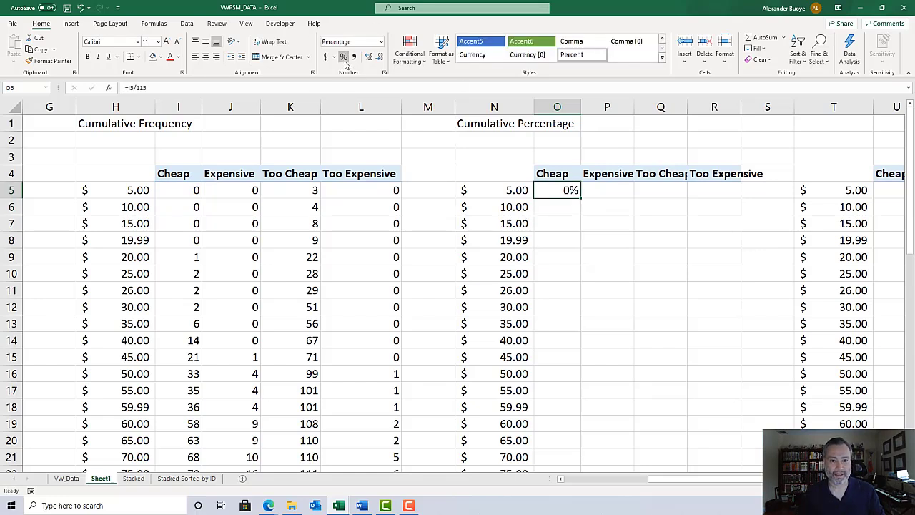
key("ctrl+c")
key("Right")
key("shift+Right")
key("shift+Right")
key("ctrl+v")
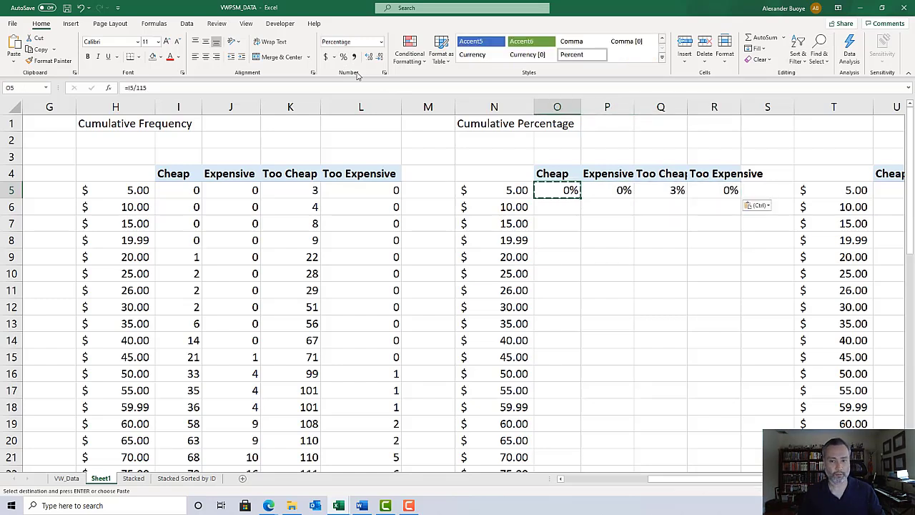
Step: Copy the percentage formulas in O5:R5 down to all remaining price rows, O6:R50
key("shift+Right")
key("shift+Right")
key("shift+Right")
key("ctrl+c")
key("Down")
key("shift+Right")
key("shift+Right")
key("shift+Right")
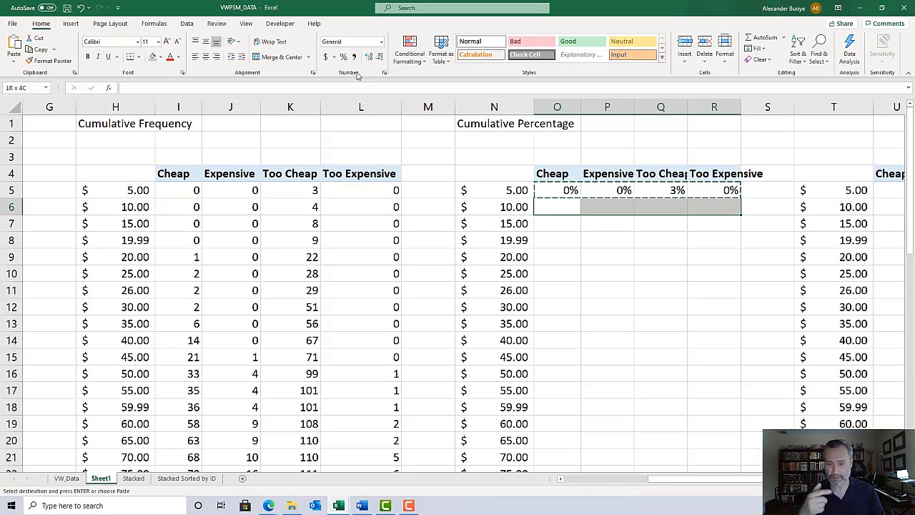
key("shift+Down")
key("shift+Down")
key("shift+Down")
key("shift+Down")
key("shift+Down")
key("shift+Down")
key("shift+Down")
key("shift+Down")
key("shift+Down")
key("shift+Down")
key("shift+Down")
key("shift+Down")
key("shift+Down")
key("shift+Down")
key("shift+Down")
key("shift+Down")
key("shift+Down")
key("shift+Down")
key("shift+Down")
key("shift+Down")
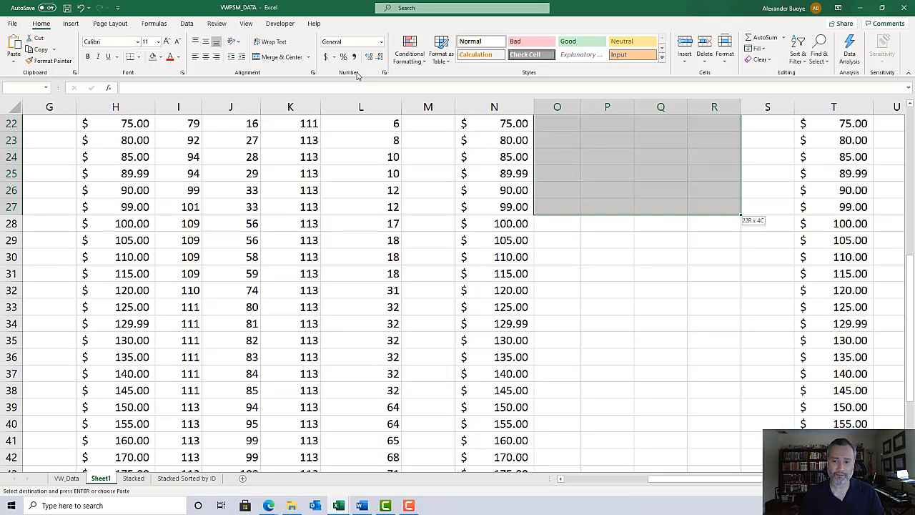
key("ctrl+v")
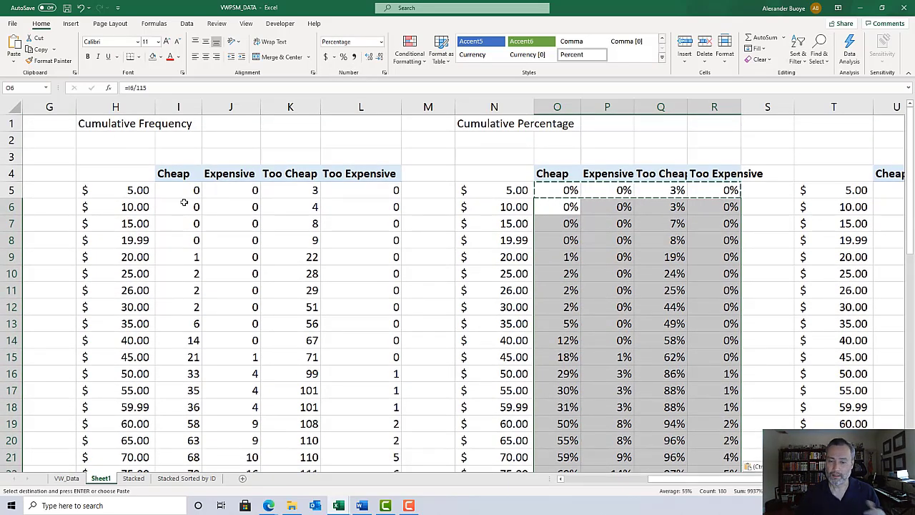
Step: Check the final percentages in O50:R50 against the last cumulative frequencies and the pivot table's grand totals
left_click(590, 207)
scroll(589, 214, "down", 11)
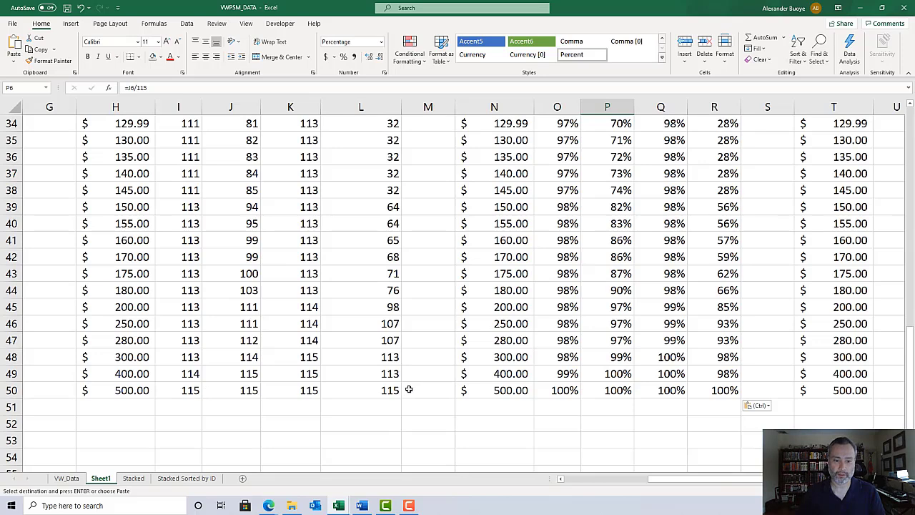
left_click_drag(573, 390, 698, 394)
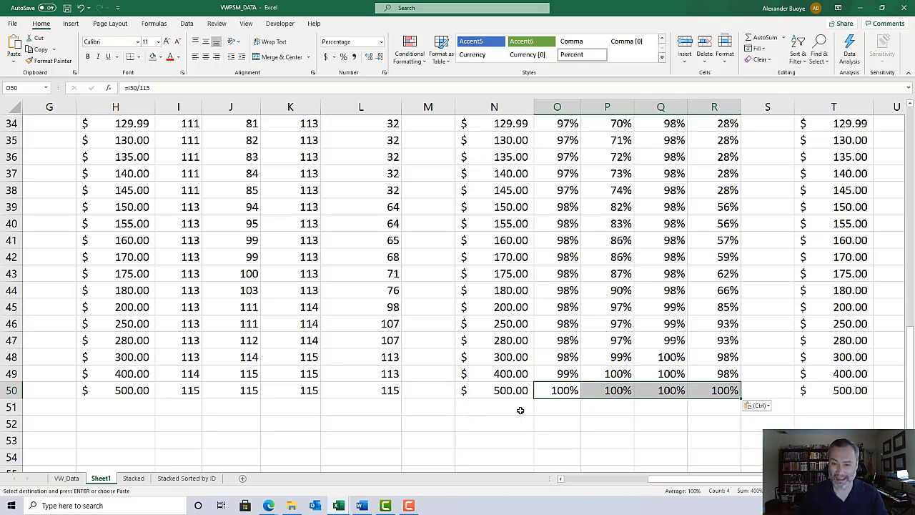
left_click_drag(658, 482, 572, 482)
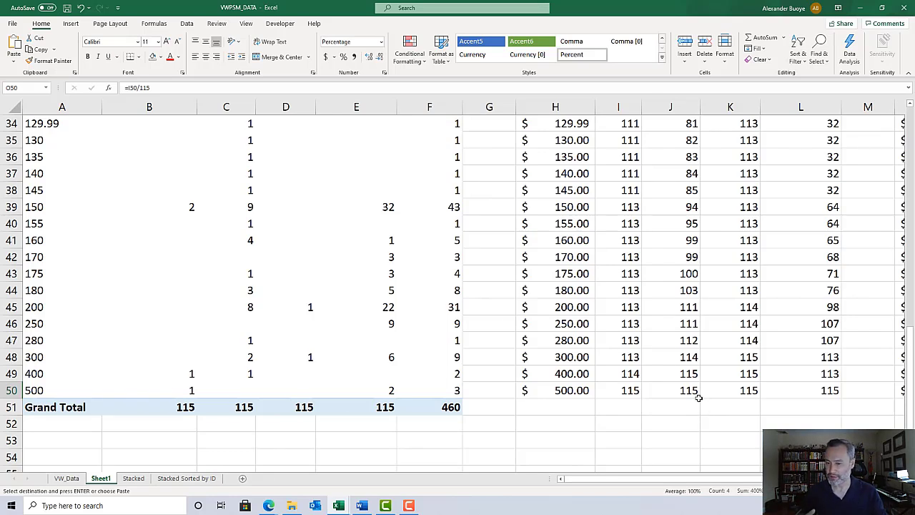
left_click(722, 403)
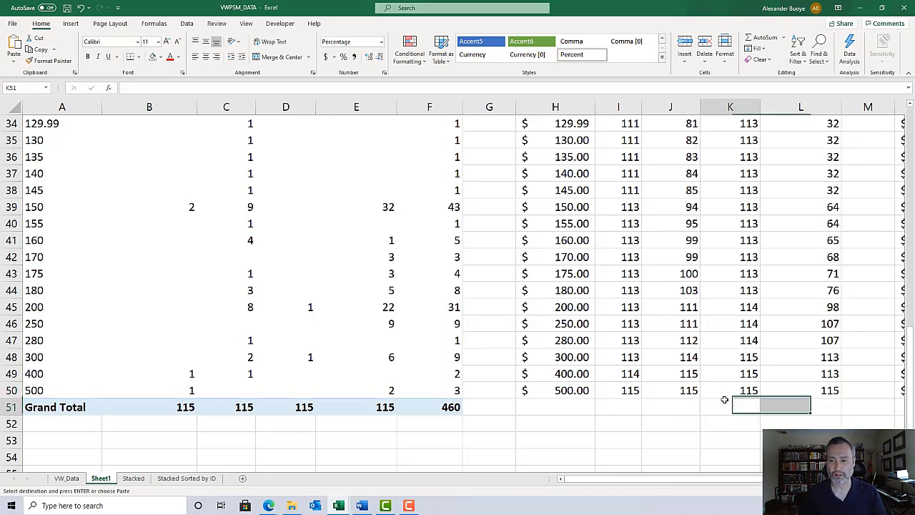
key("Left")
key("Left")
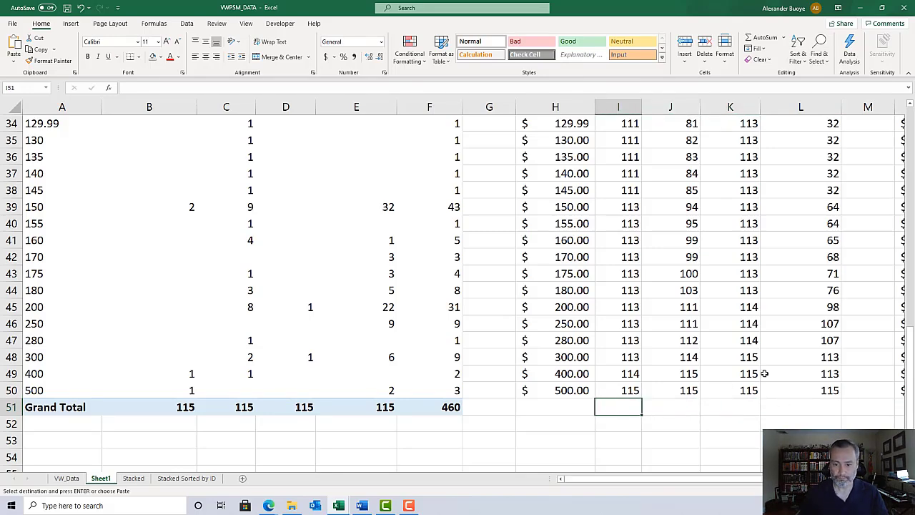
key("Right")
key("Right")
key("Right")
key("Right")
key("Right")
key("Right")
key("Right")
key("Right")
key("Right")
key("Right")
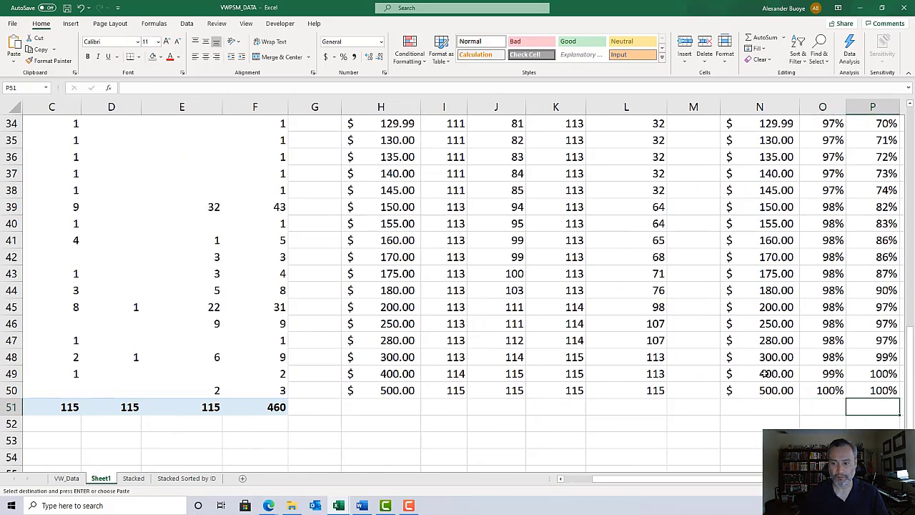
key("ctrl+v")
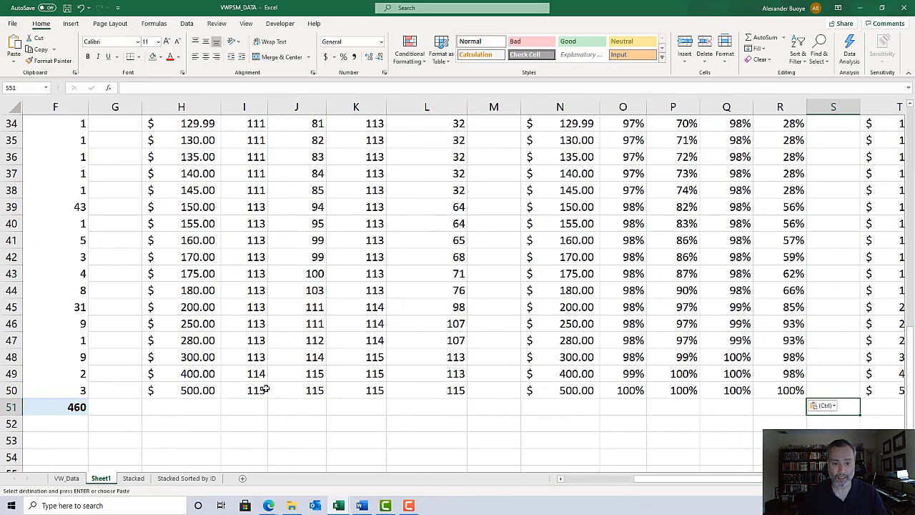
Step: Compare the last Cheap cumulative frequency in I50 with its percentage in O50
left_click(264, 390)
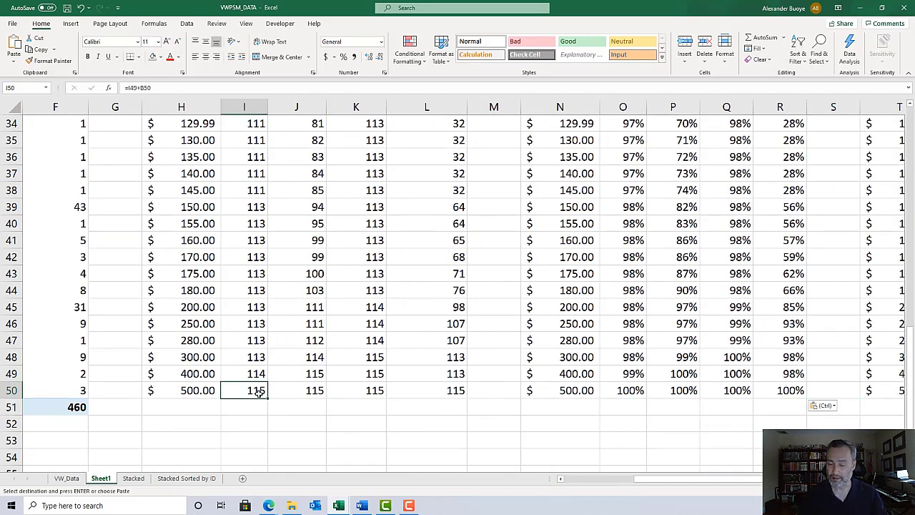
left_click(626, 394)
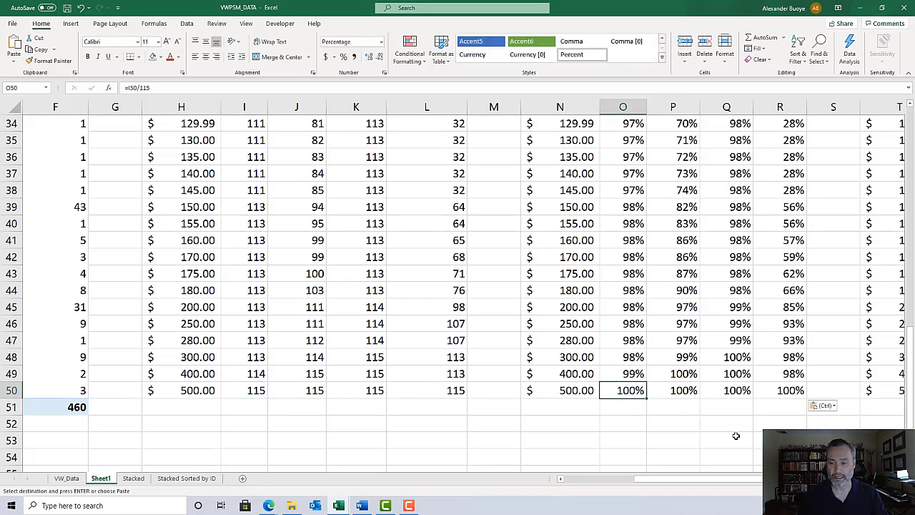
Step: Title the empty third price table in T1 "MODERN Van Westendorp"
scroll(457, 286, "right", 1)
scroll(458, 286, "right", 3)
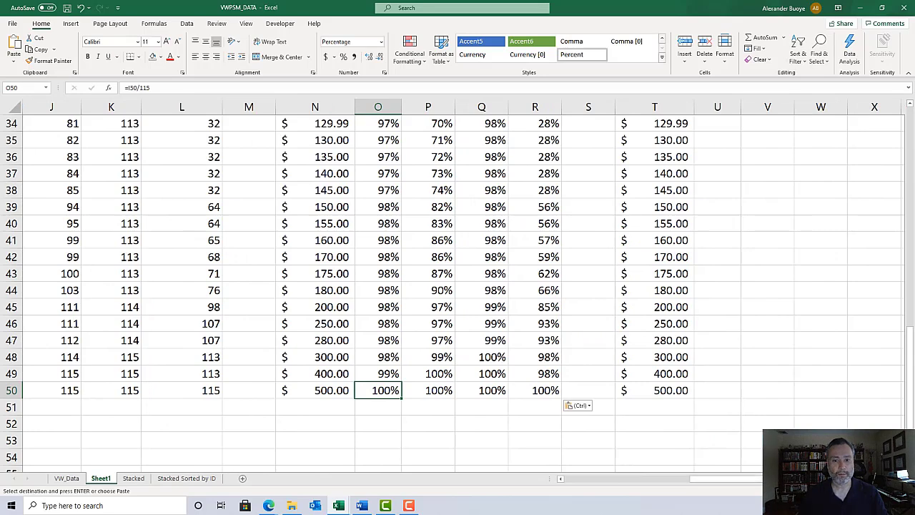
scroll(835, 410, "up", 11)
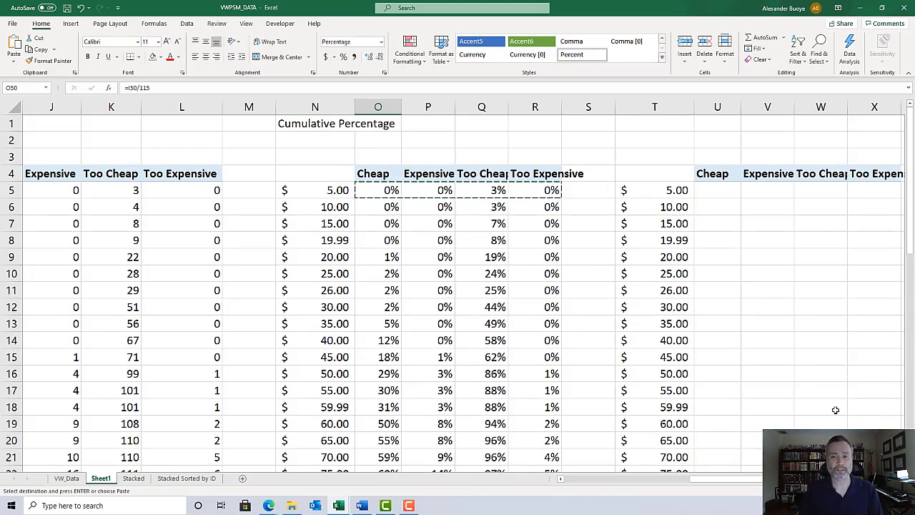
left_click(680, 128)
type("MOD")
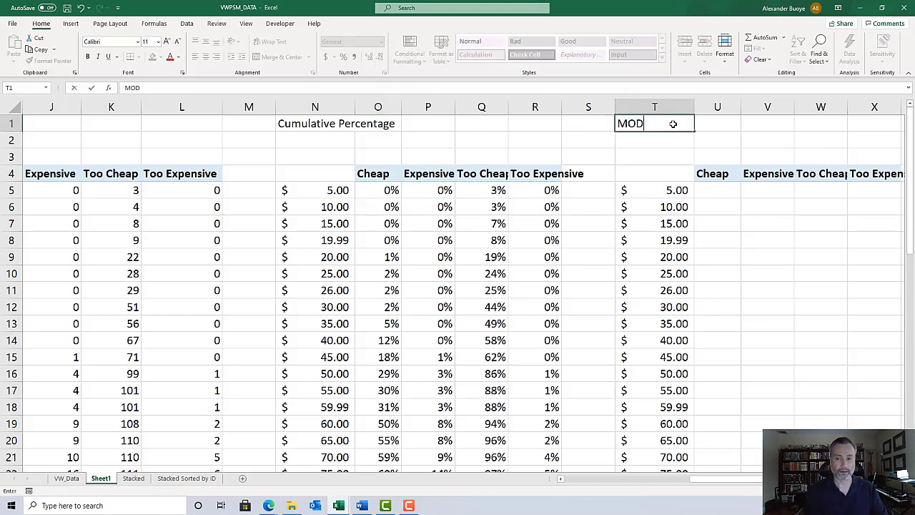
type("ERN Van Wes")
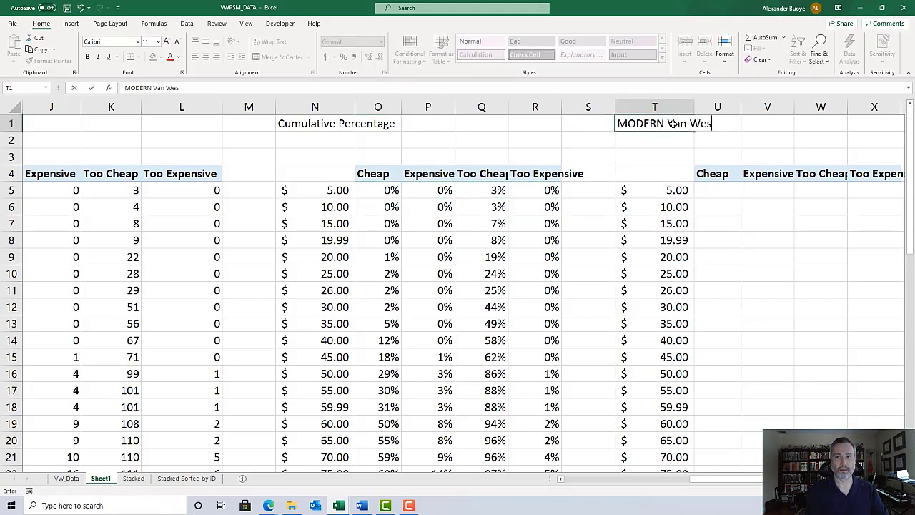
type("tendorp")
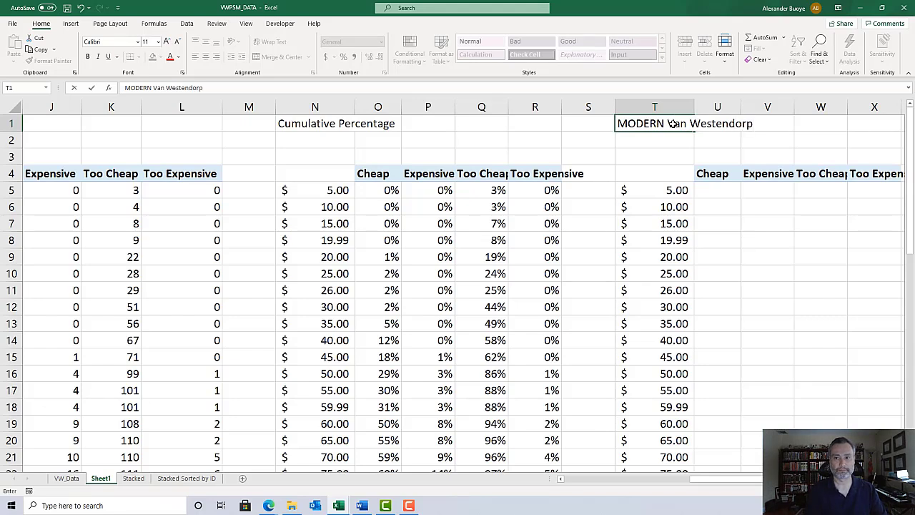
key("Return")
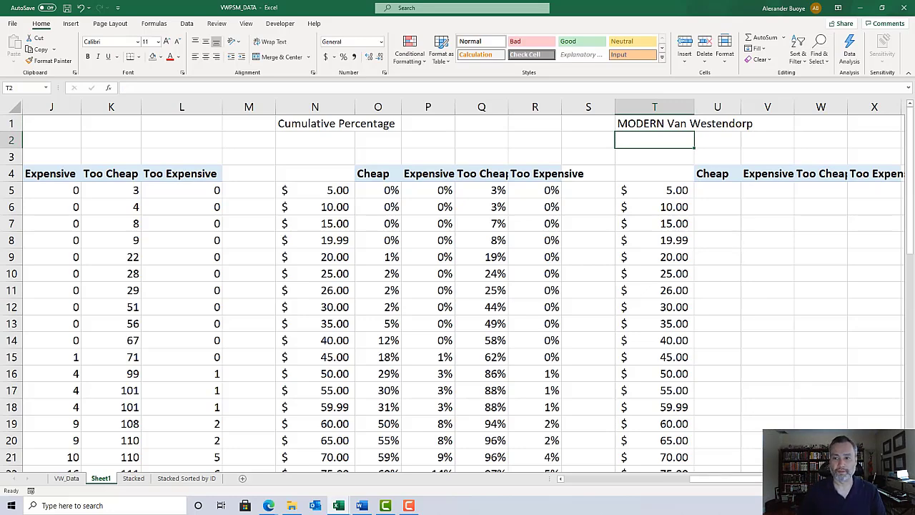
Step: Widen columns V and W to fit their Expensive and Too Cheap headings
scroll(465, 286, "right", 2)
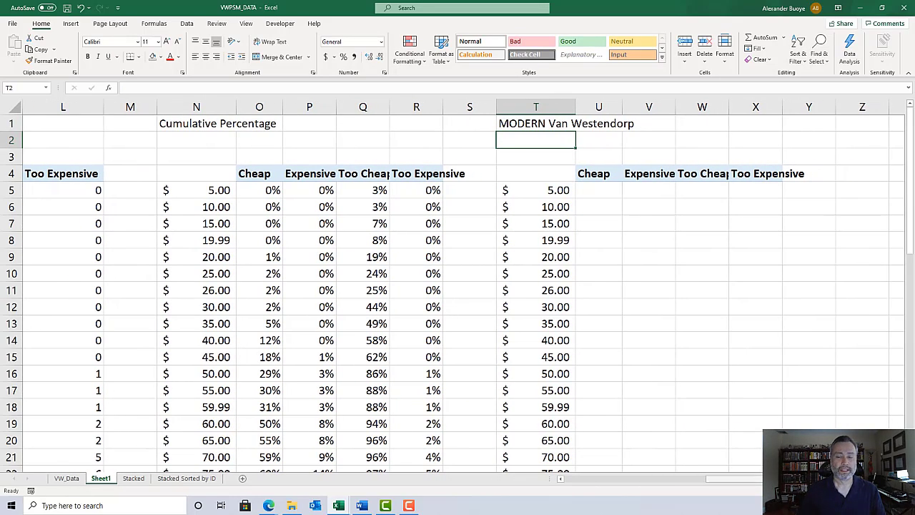
double_click(676, 107)
double_click(734, 107)
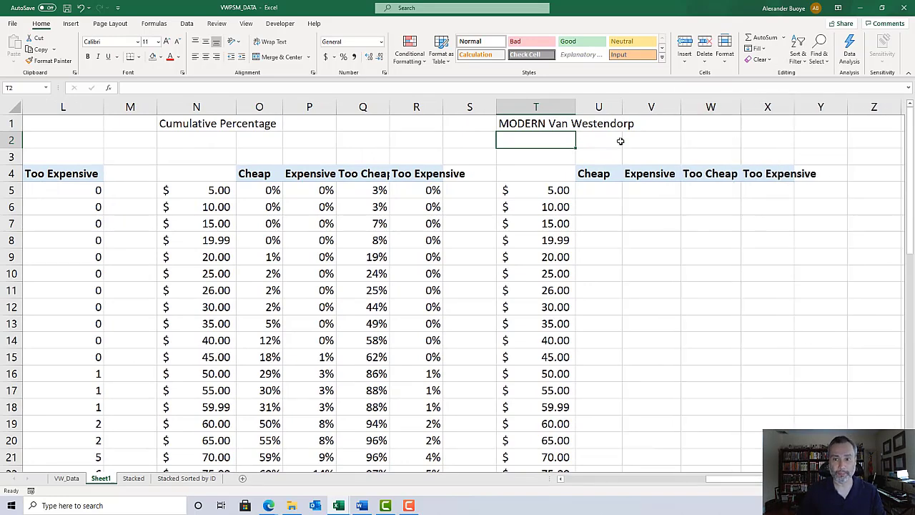
Step: Set the font colour of the Cheap and Too Cheap columns, U and W, to red
left_click(598, 107)
left_click(715, 107, "ctrl")
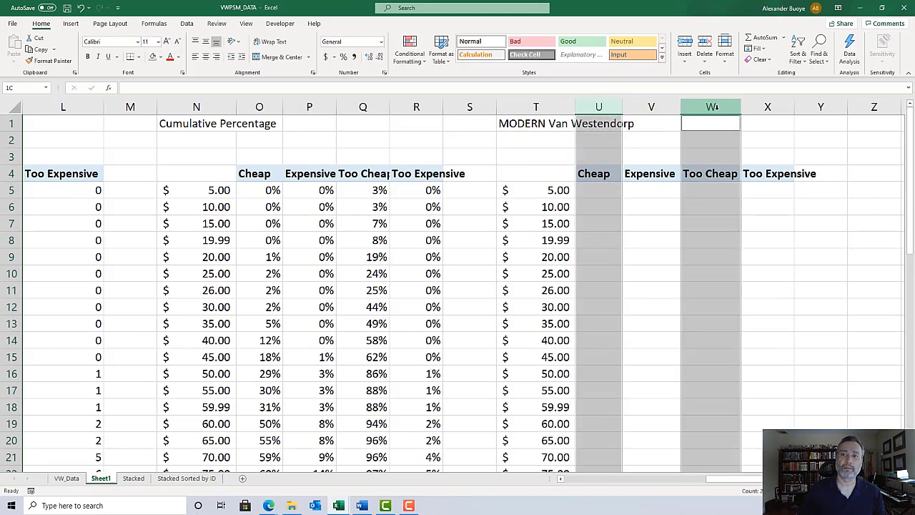
left_click(170, 58)
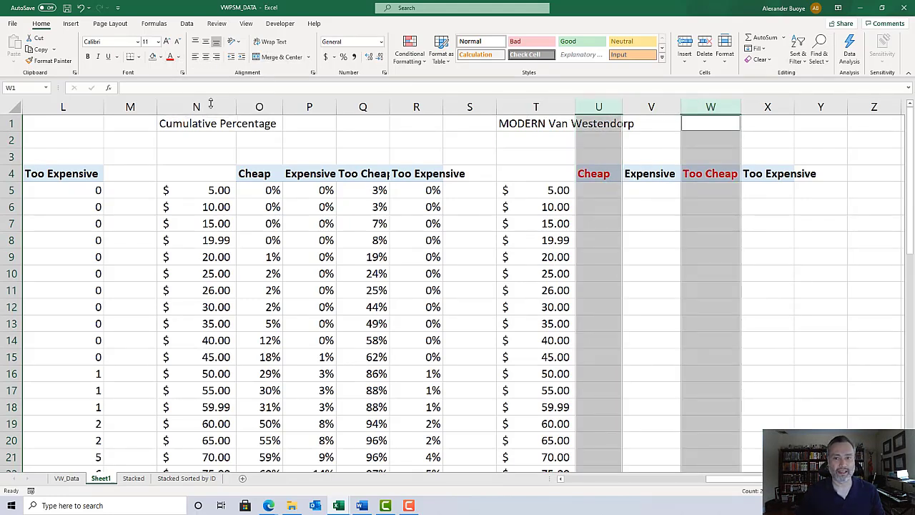
left_click(599, 190)
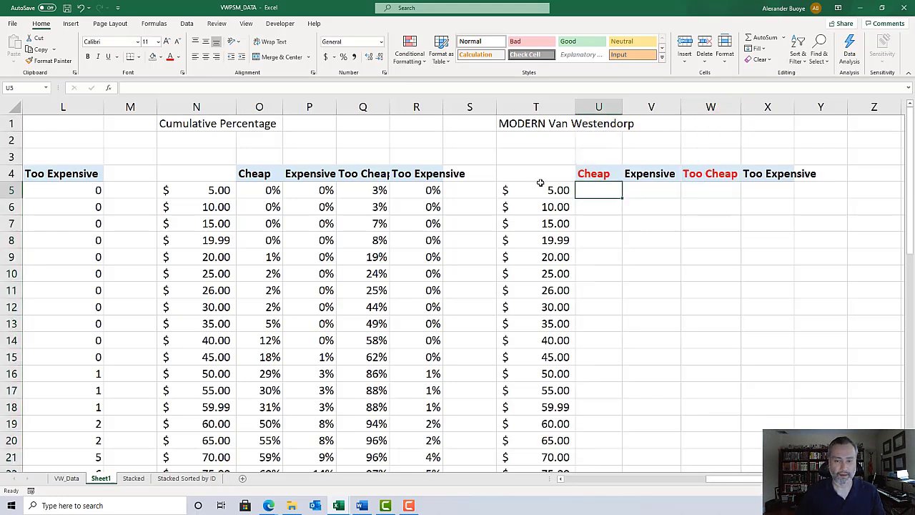
mouse_move(541, 194)
left_mouse_down()
mouse_move(541, 292)
mouse_move(537, 198)
left_mouse_up()
left_click(540, 172)
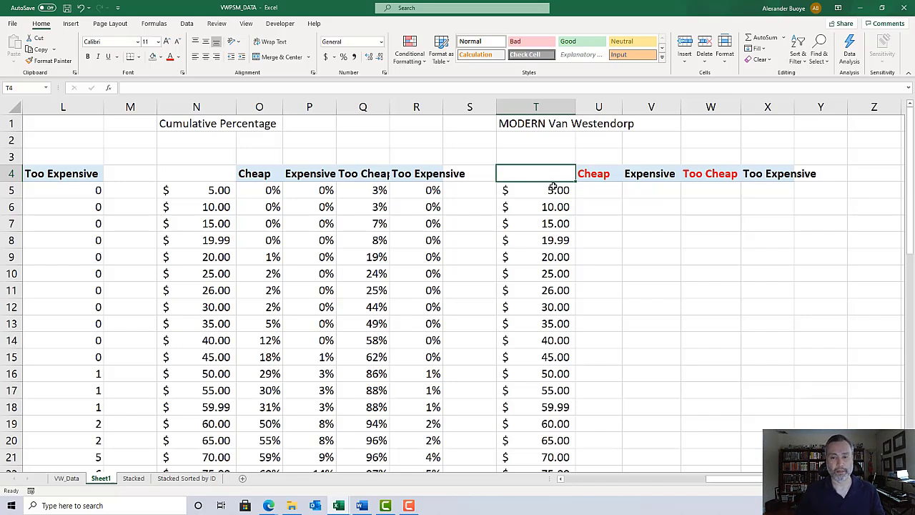
left_click(602, 189)
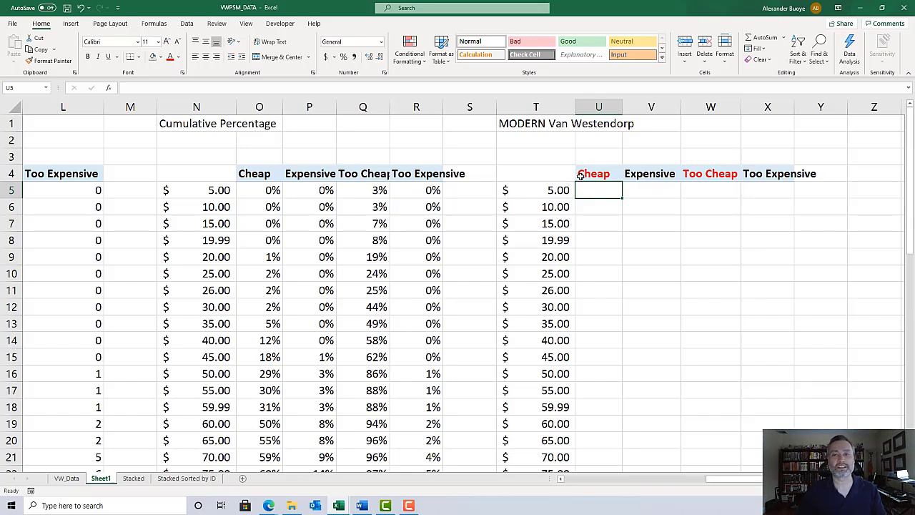
Step: Rename the Cheap heading in U4 to "Not Cheap" and widen column U to fit it
double_click(581, 176)
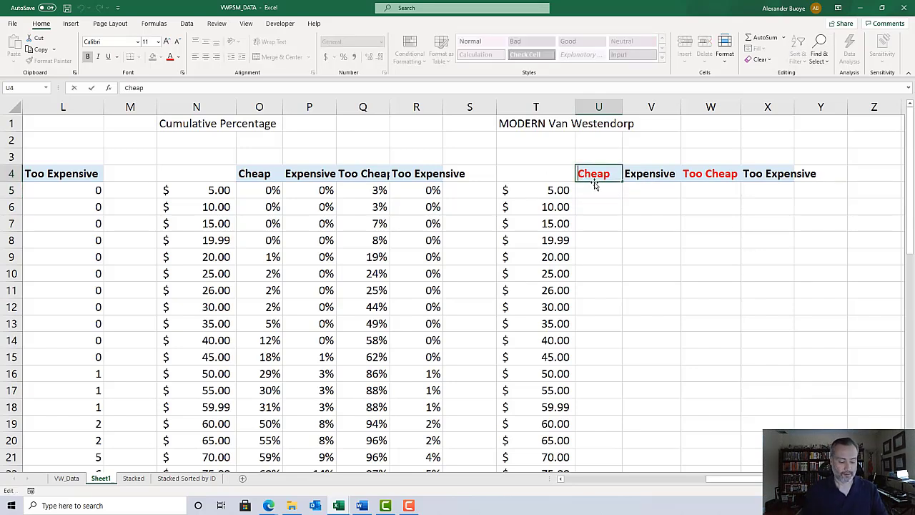
type("Not")
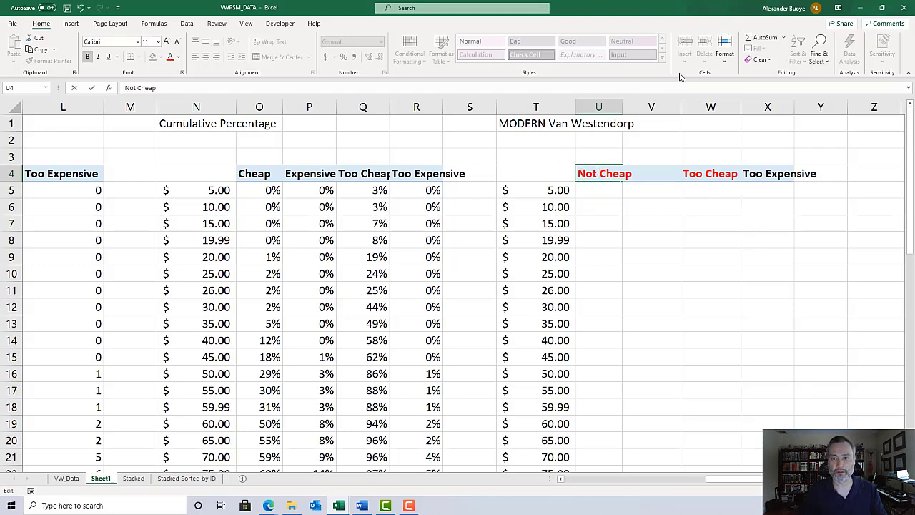
double_click(622, 104)
Step: Enter the formula =1-O5 in U5 to reverse the first Cheap percentage
left_click(610, 191)
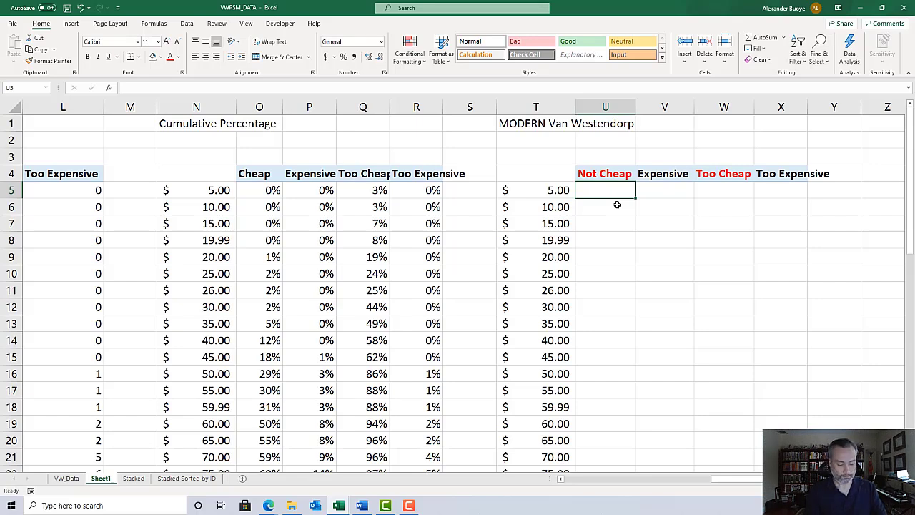
type("=")
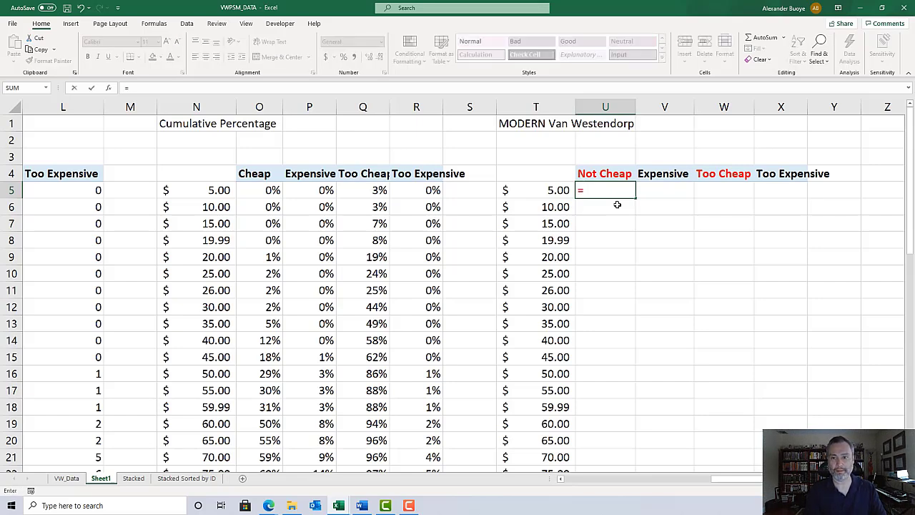
type("1-")
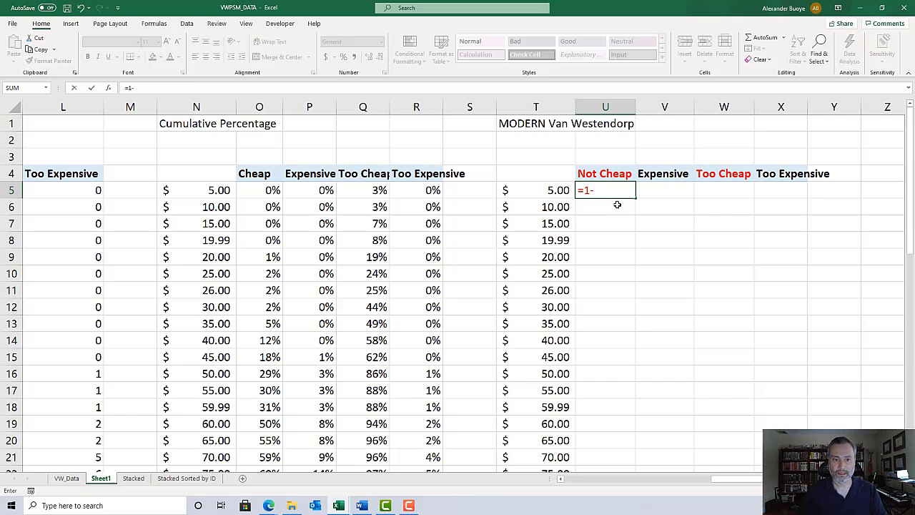
left_click(263, 186)
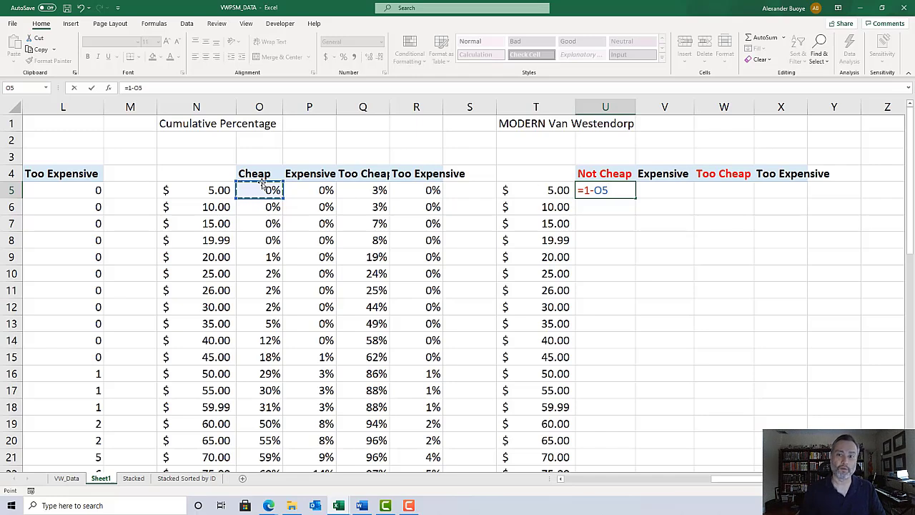
key("Return")
Step: Enter the formula =P5 in V5 to carry over the first Expensive percentage
key("Up")
key("Right")
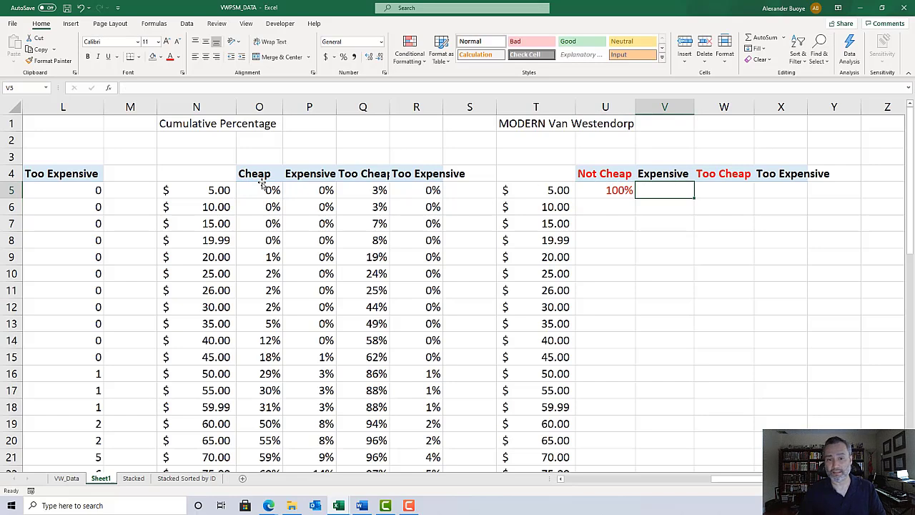
type("=")
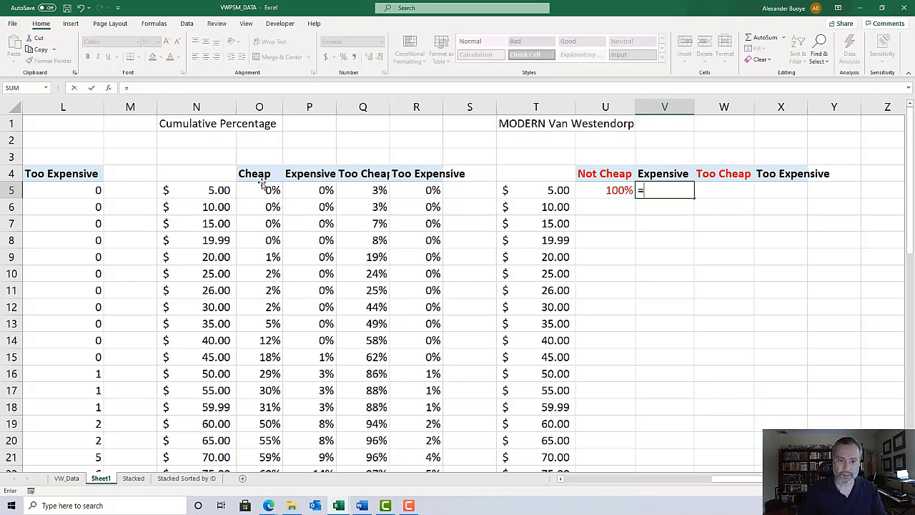
left_click(293, 190)
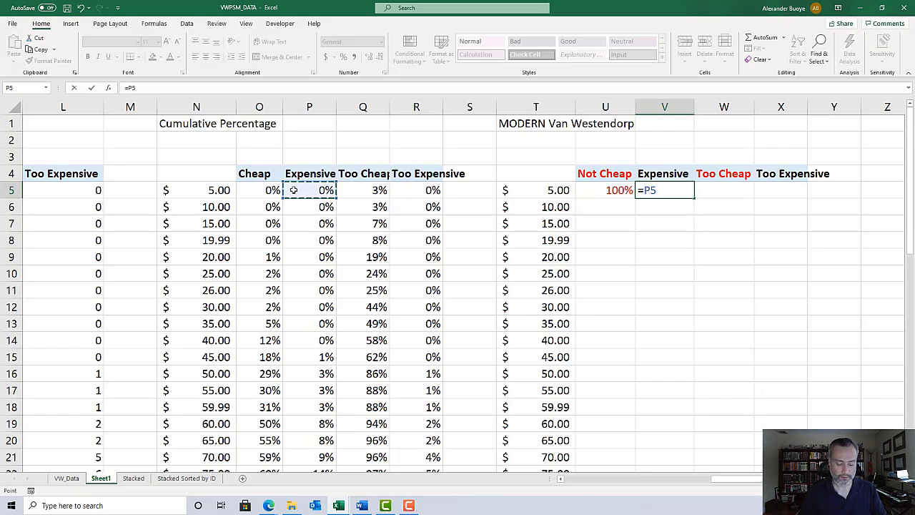
key("Return")
Step: Enter the formula =1-Q5 in W5 to reverse the first Too Cheap percentage
key("Up")
key("Right")
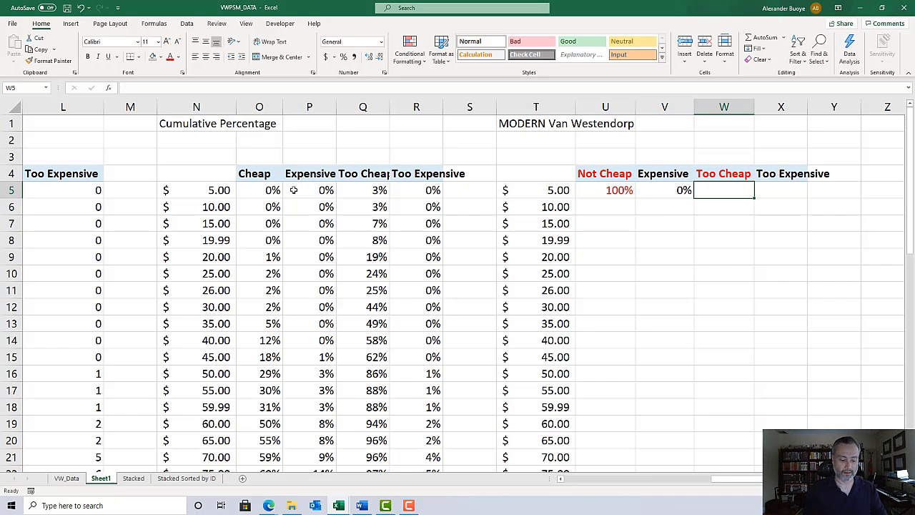
type("=1")
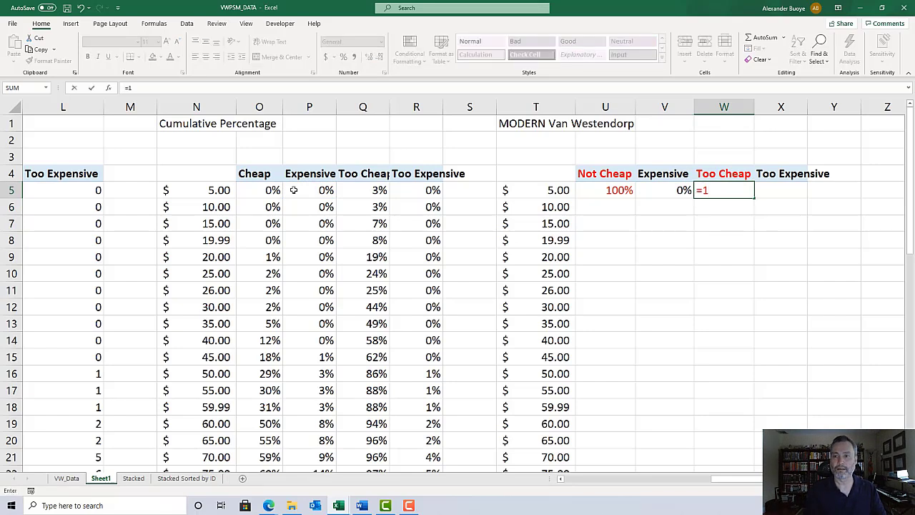
type("-")
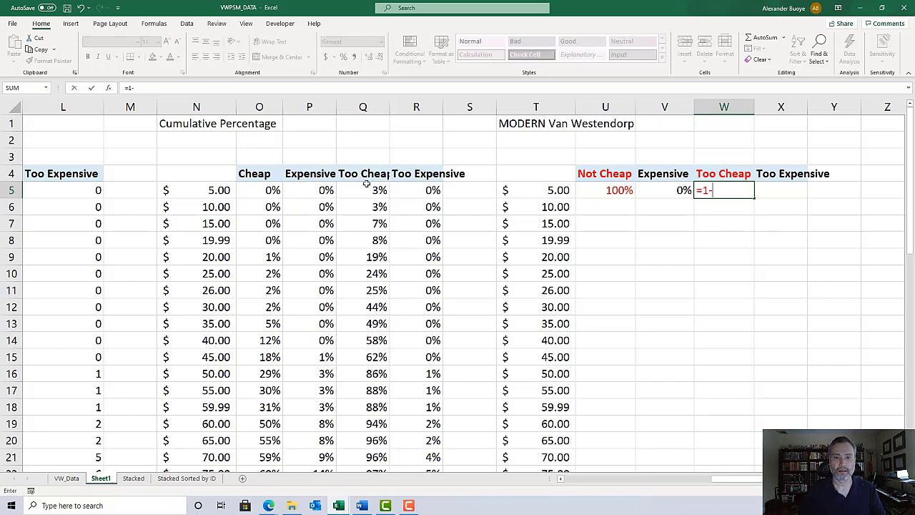
left_click(366, 184)
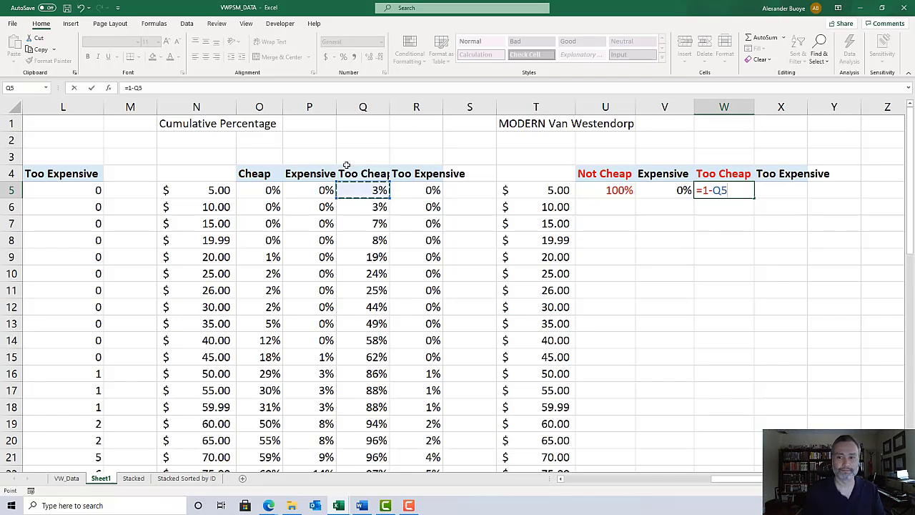
key("Return")
Step: Enter the formula =R5 in X5 to carry over the first Too Expensive percentage
key("Up")
key("Right")
type("=")
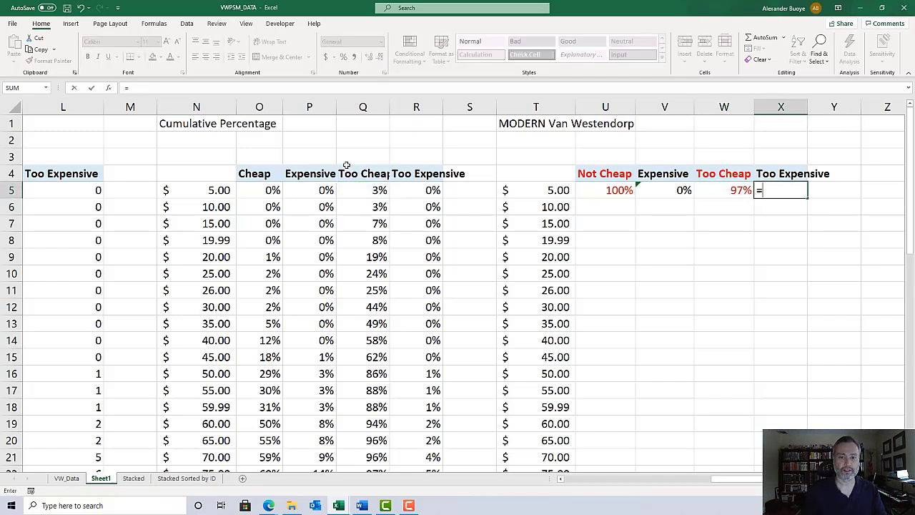
key("Left")
key("Left")
key("Left")
key("Left")
key("Left")
key("Left")
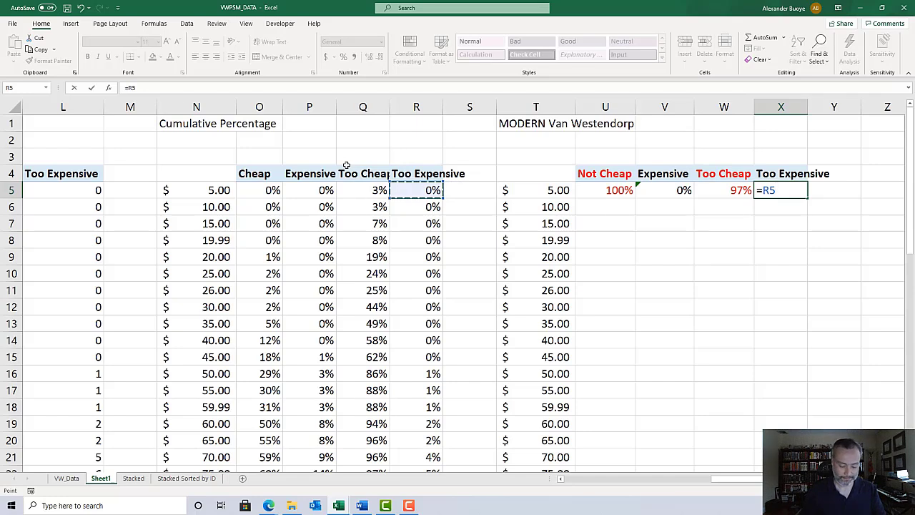
key("Return")
Step: Copy the formulas in U5:X5 down to all remaining price rows, U6:X50
key("Up")
key("Left")
key("Left")
key("Left")
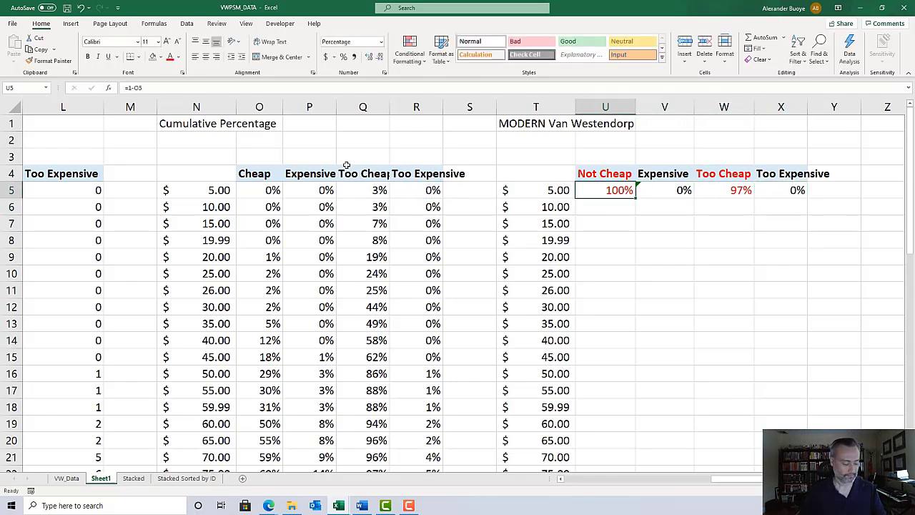
key("shift+Right")
key("shift+Right")
key("shift+Right")
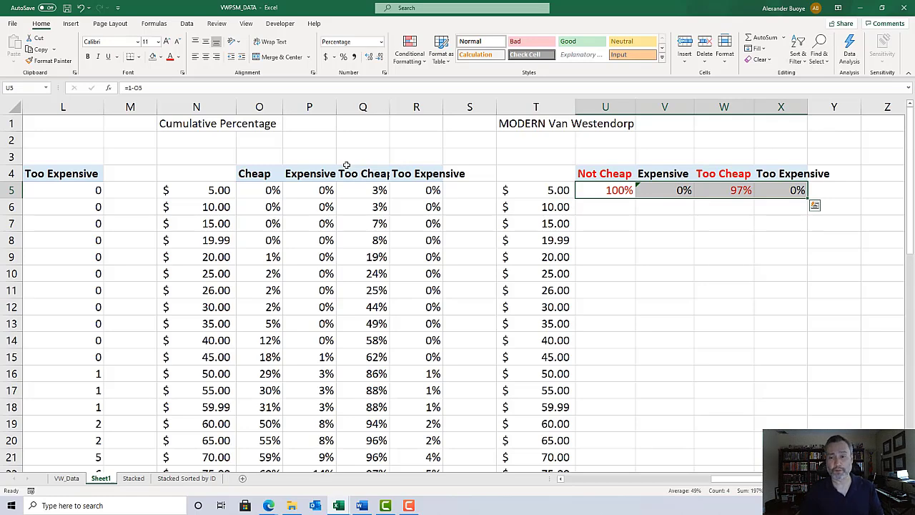
key("ctrl+c")
key("Down")
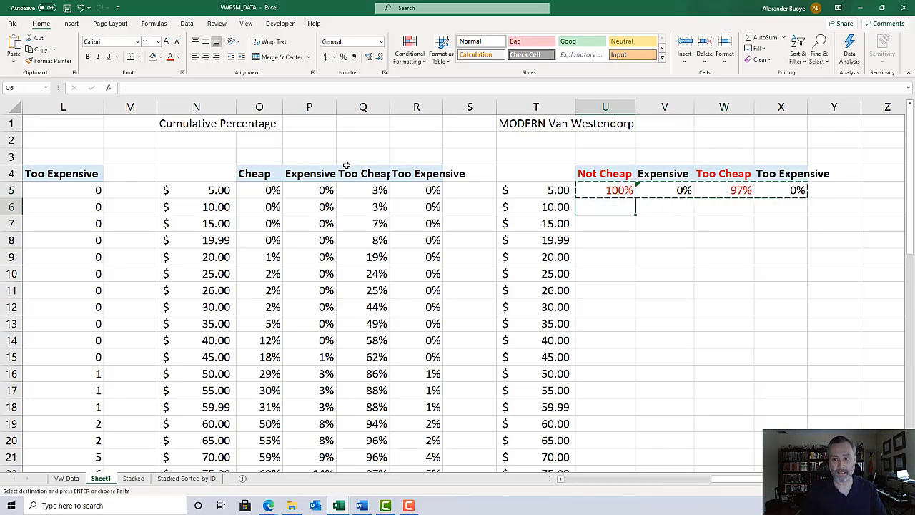
key("shift+Right")
key("shift+Right")
key("shift+Right")
key("shift+Down")
key("shift+Down")
key("shift+Down")
key("shift+Down")
key("shift+Down")
key("shift+Down")
key("shift+Down")
key("shift+Down")
key("shift+Down")
key("shift+Down")
key("shift+Down")
key("shift+Down")
key("shift+Down")
key("shift+Down")
key("shift+Down")
key("shift+Down")
key("shift+Down")
key("shift+Down")
key("shift+Down")
key("shift+Down")
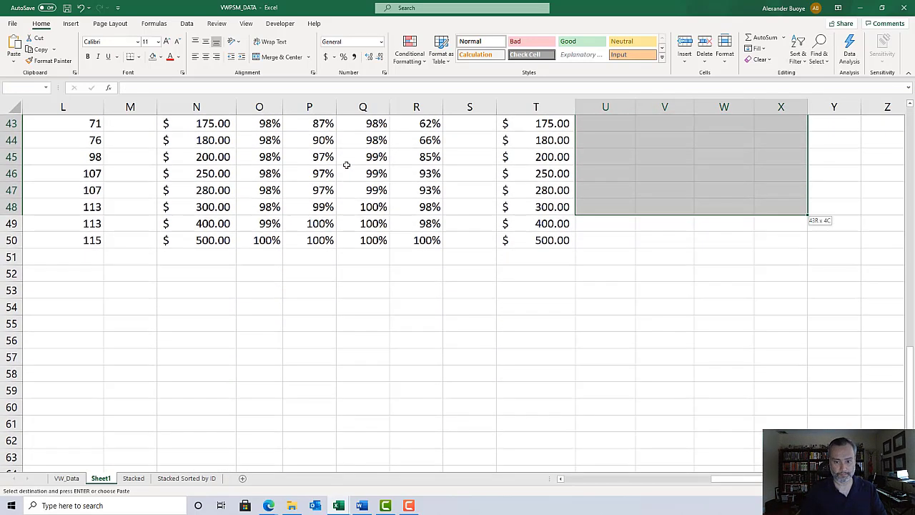
key("ctrl+v")
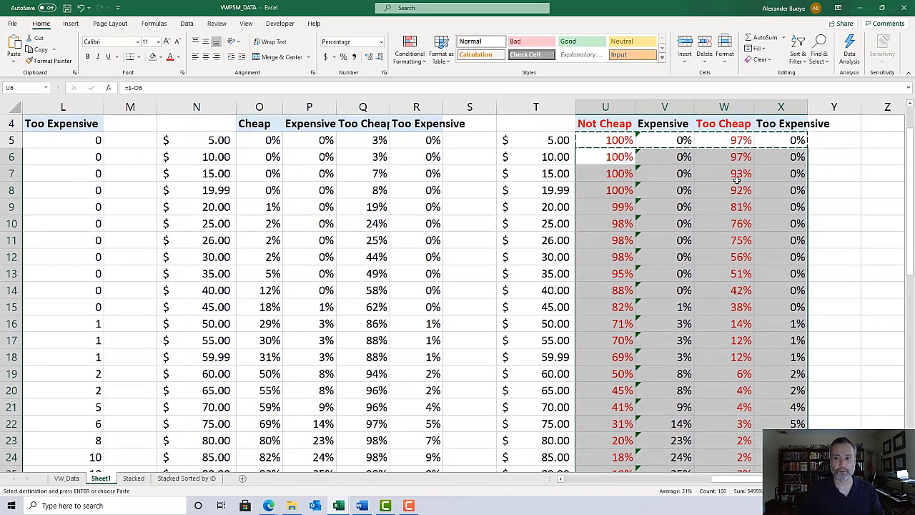
Step: Compare the reversed Not Cheap and Too Cheap percentages in the MODERN Van Westendorp table with the Cumulative Percentage table
left_click(740, 192)
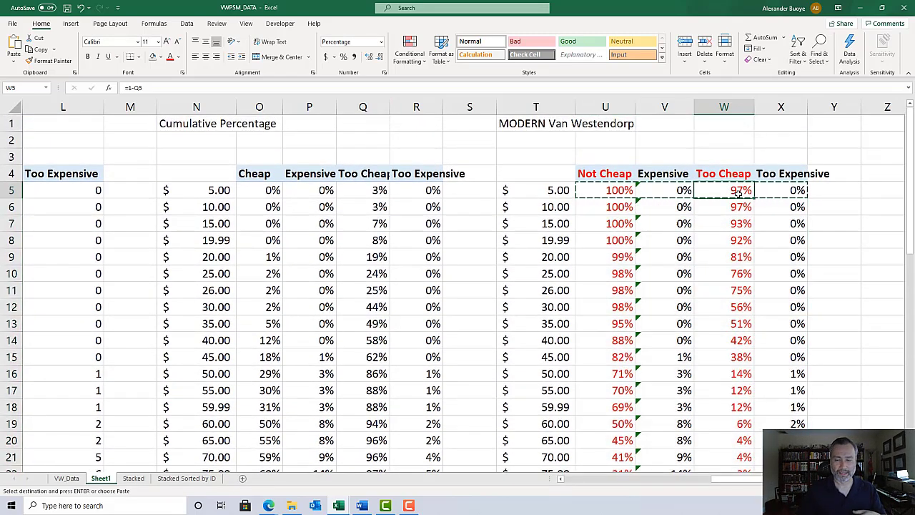
left_click(360, 191)
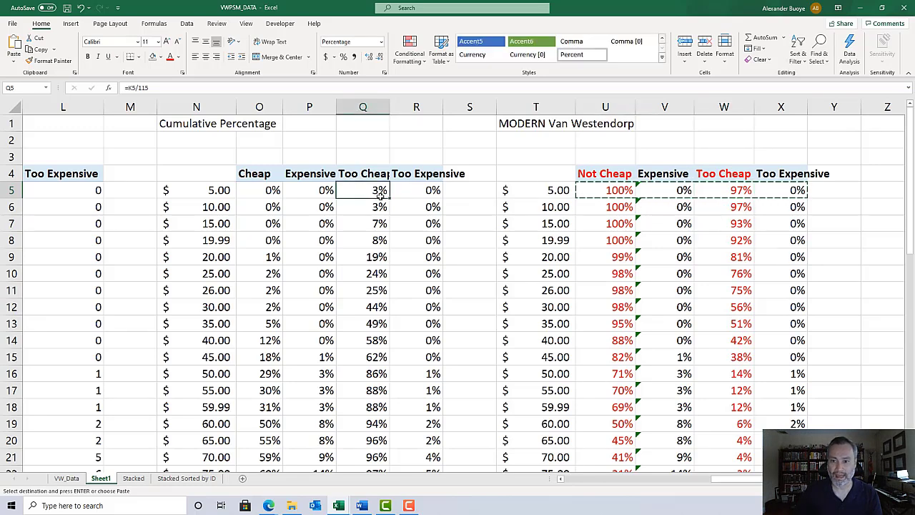
left_click(604, 191)
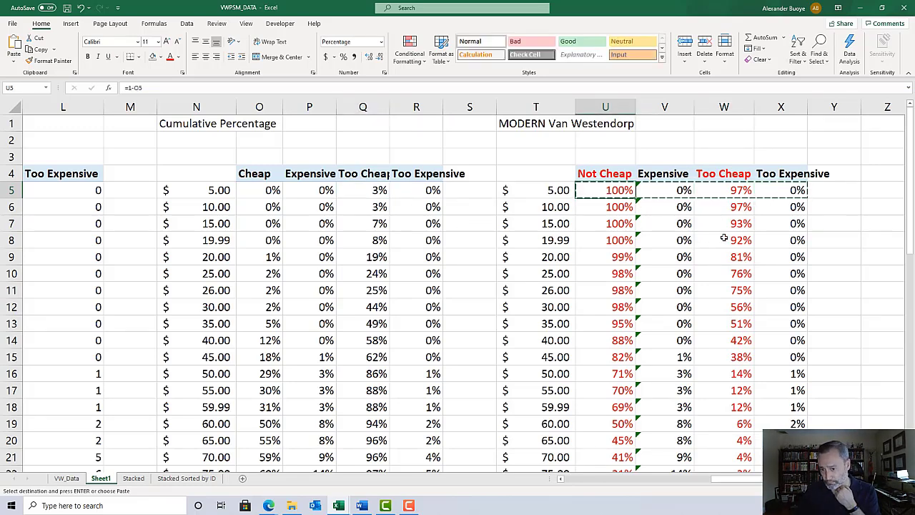
scroll(724, 239, "down", 6)
scroll(723, 240, "up", 5)
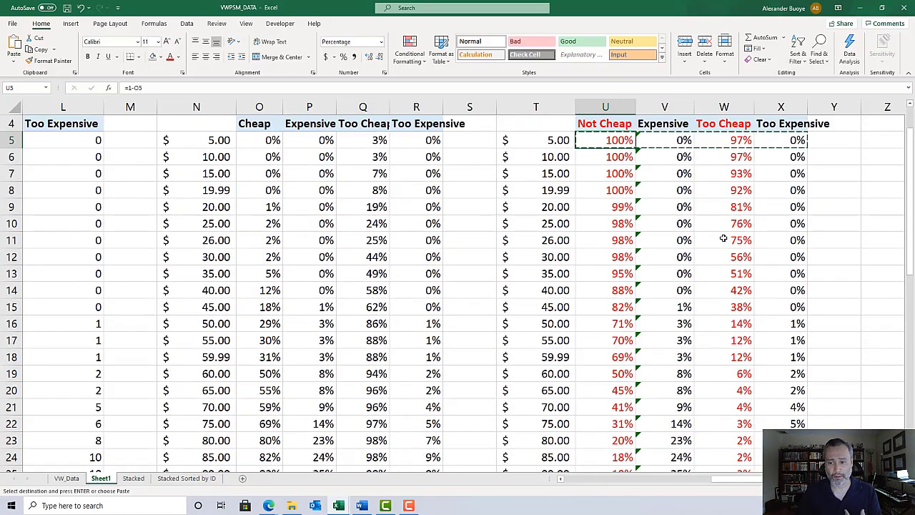
scroll(724, 240, "down", 5)
scroll(724, 239, "down", 4)
scroll(724, 240, "up", 10)
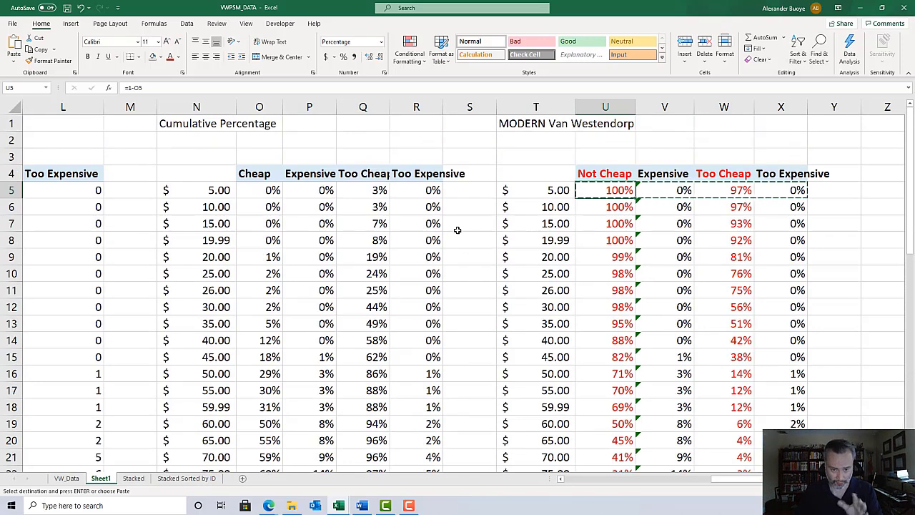
Step: Insert a 2-D line chart of the Cumulative Percentage table and cut it from the sheet
left_click(256, 190)
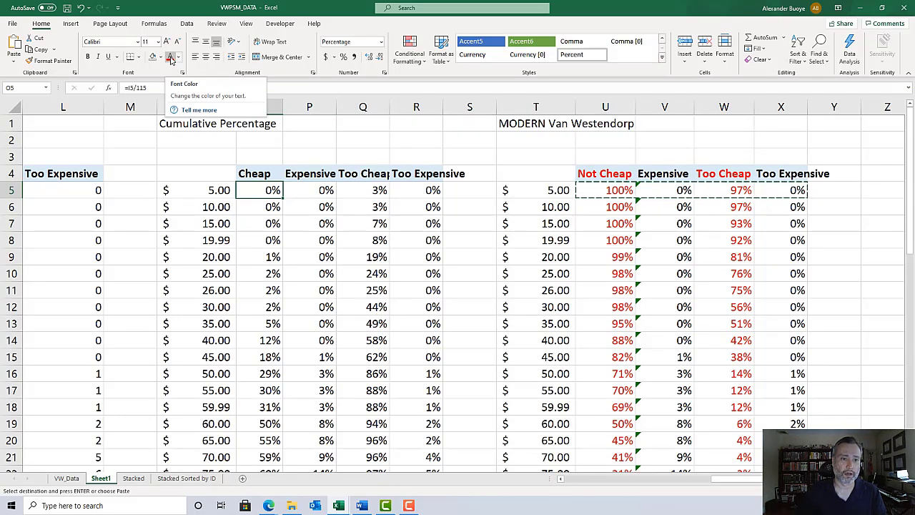
left_click(71, 23)
left_click(425, 49)
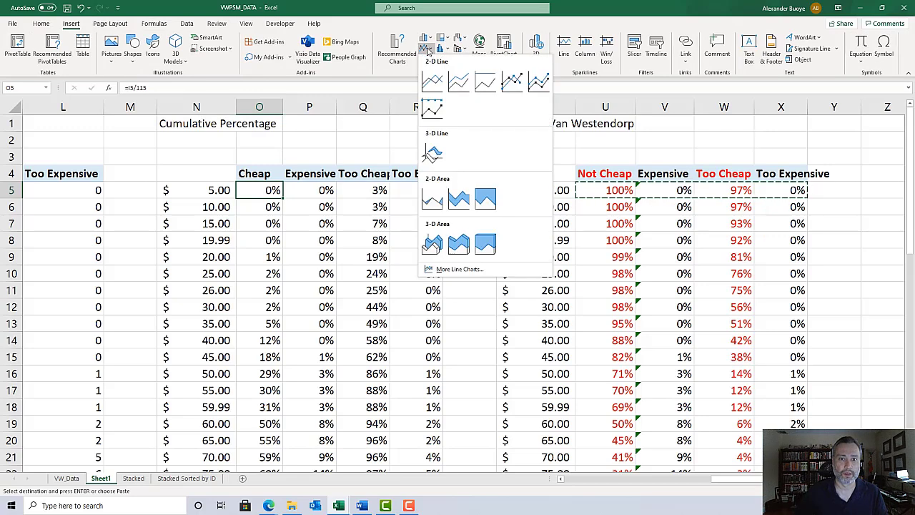
left_click(431, 81)
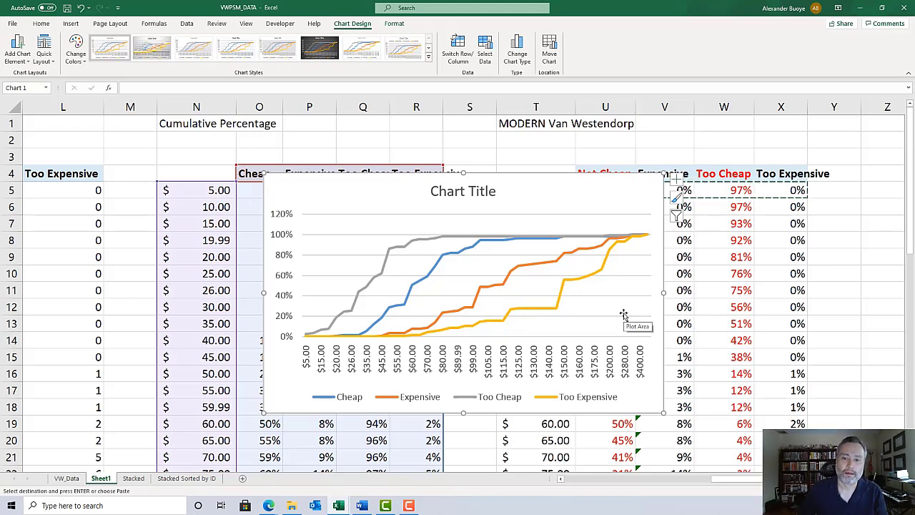
right_click(544, 192)
left_click(553, 198)
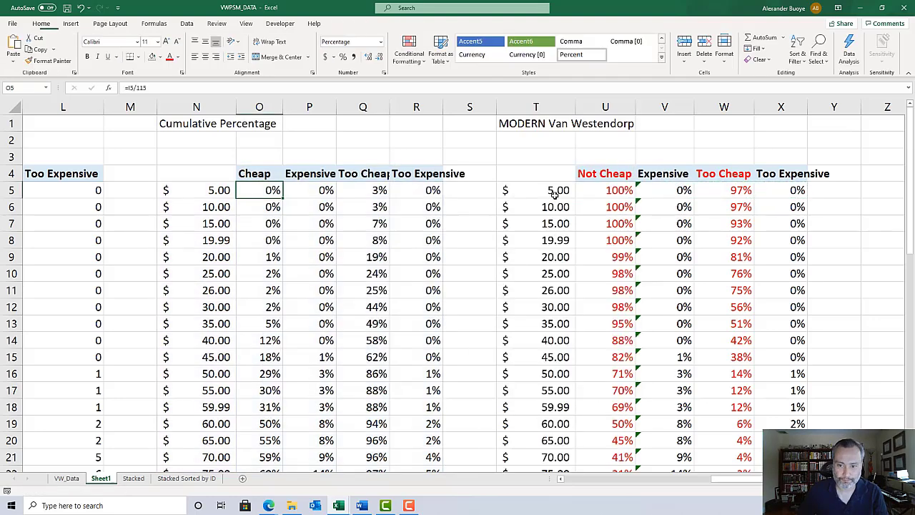
Step: Insert a 2-D line chart of the MODERN Van Westendorp table, with the prices along the horizontal axis
left_click(596, 187)
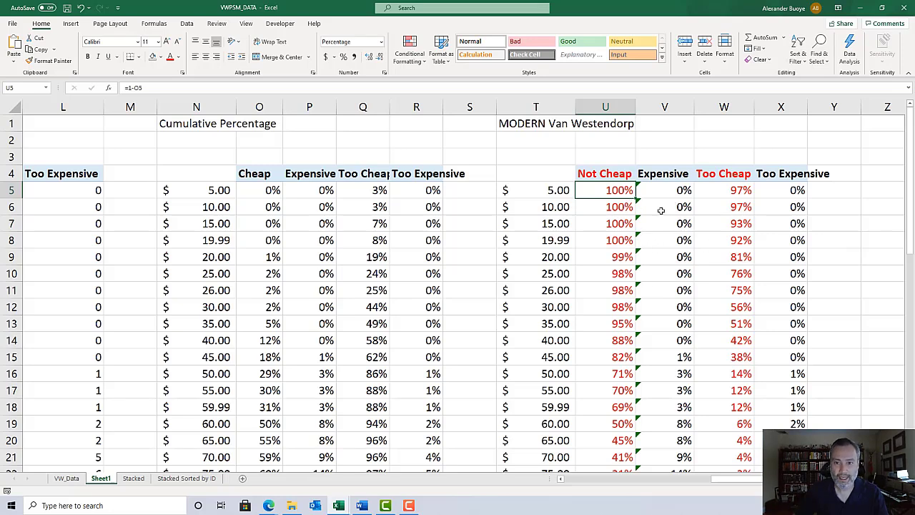
left_click(530, 170)
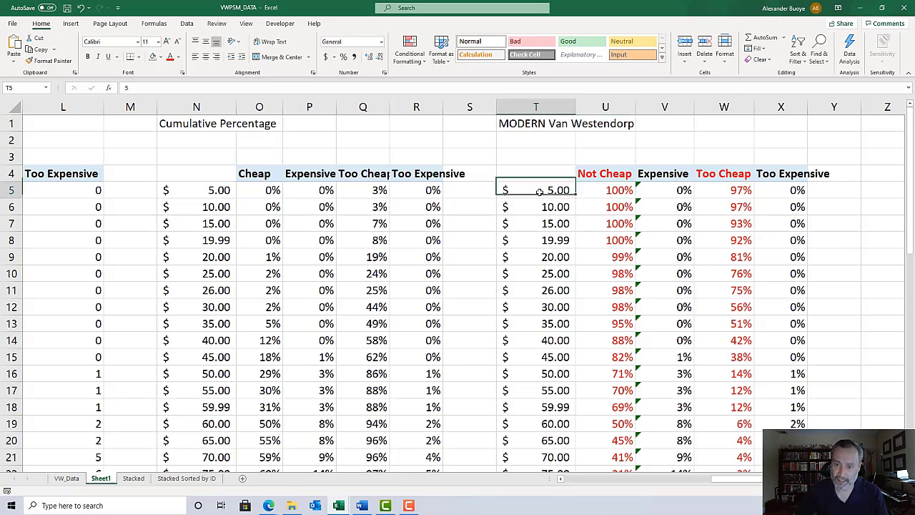
left_click(537, 174)
left_click_drag(594, 174, 800, 178)
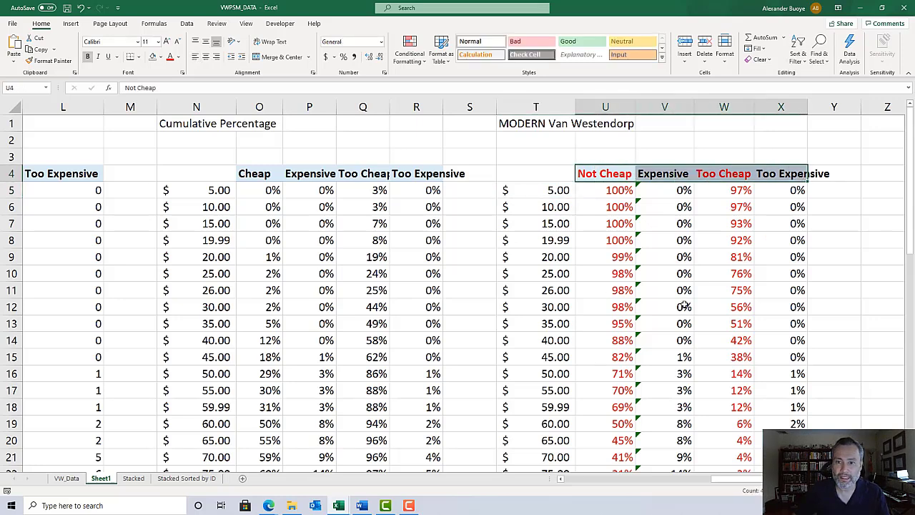
left_click(609, 197)
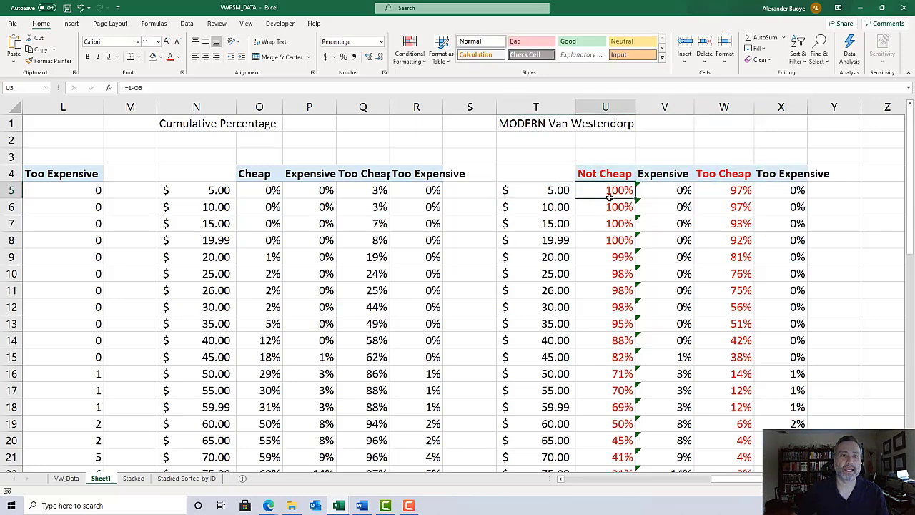
left_click(71, 24)
left_click(425, 48)
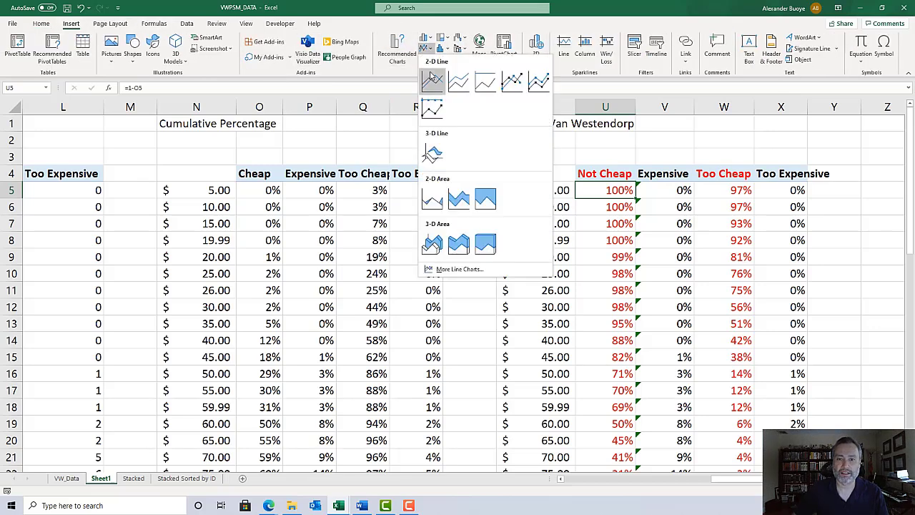
left_click(432, 78)
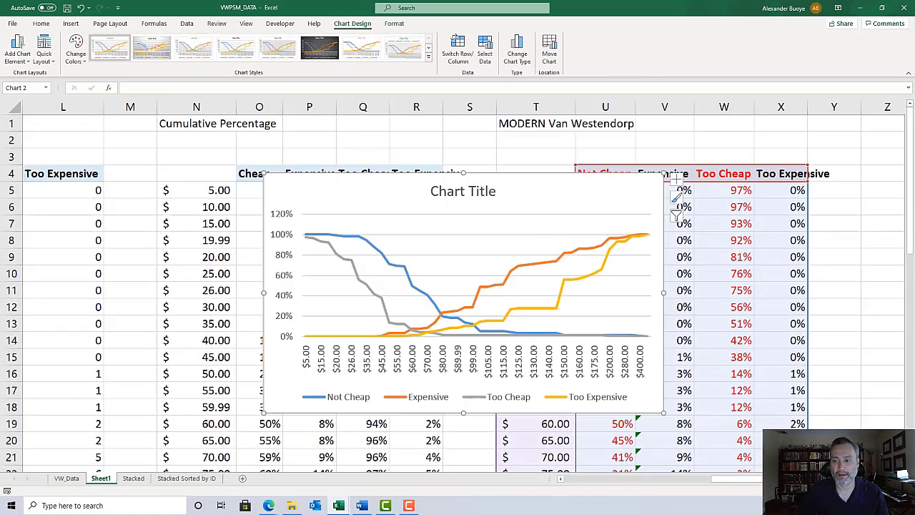
Step: Move the line chart beside the MODERN Van Westendorp table, clear of the Too Expensive column and starting in column Y at row 5
left_click_drag(665, 178, 828, 194)
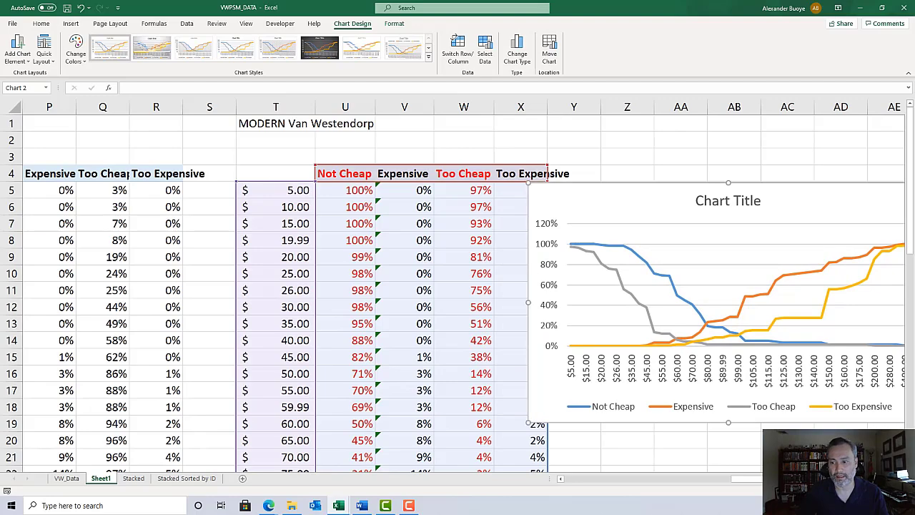
scroll(817, 321, "right", 4)
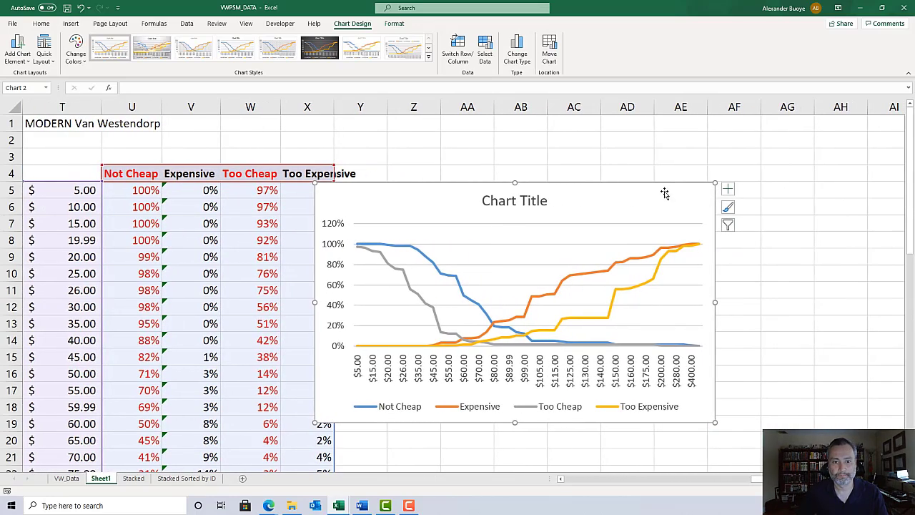
left_click_drag(665, 193, 708, 191)
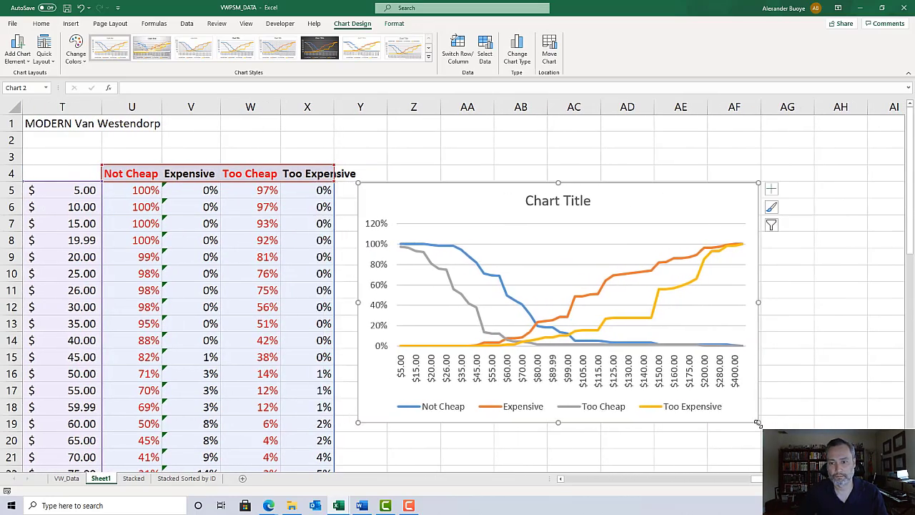
Step: Enlarge the chart in both directions so it extends to column AH and about row 25
left_click_drag(758, 423, 816, 465)
scroll(816, 429, "down", 3)
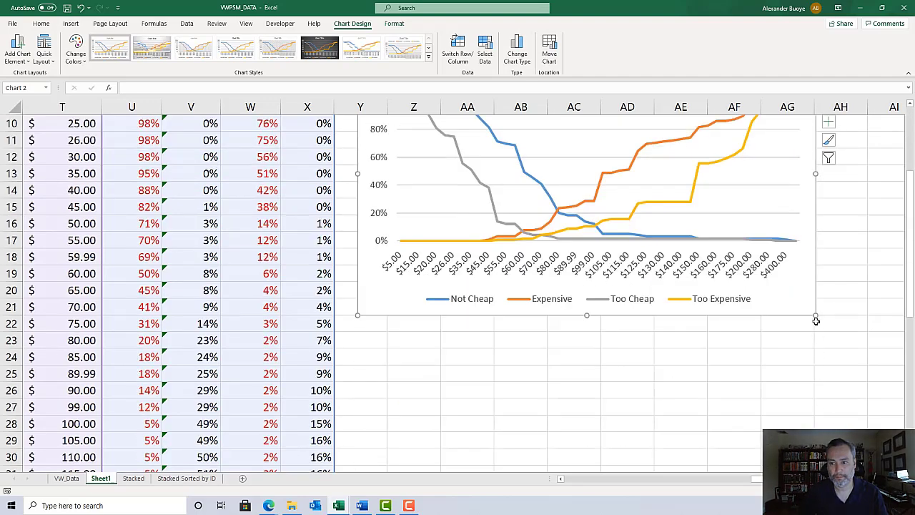
left_click_drag(816, 316, 832, 379)
scroll(832, 379, "up", 3)
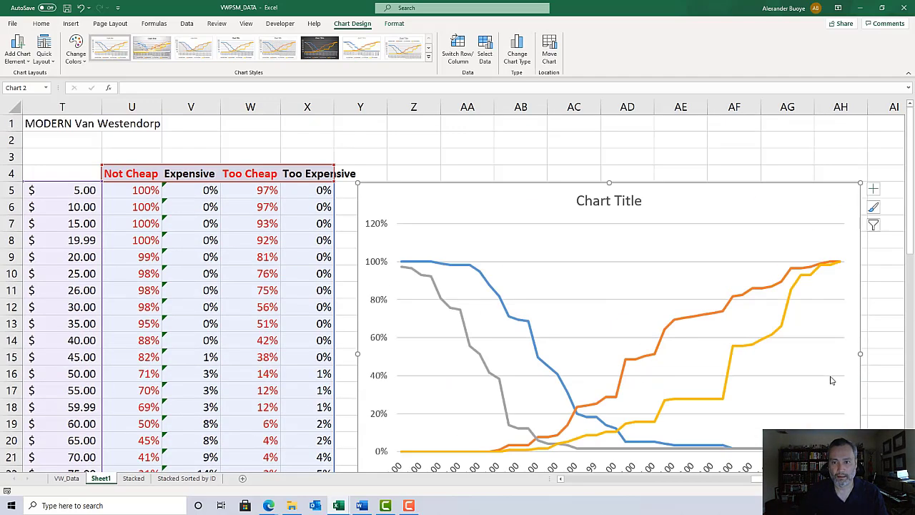
Step: Replace the chart title with "Nike Shoes MODERN VWPSM"
scroll(833, 379, "down", 1)
left_click(606, 151)
left_click(607, 151)
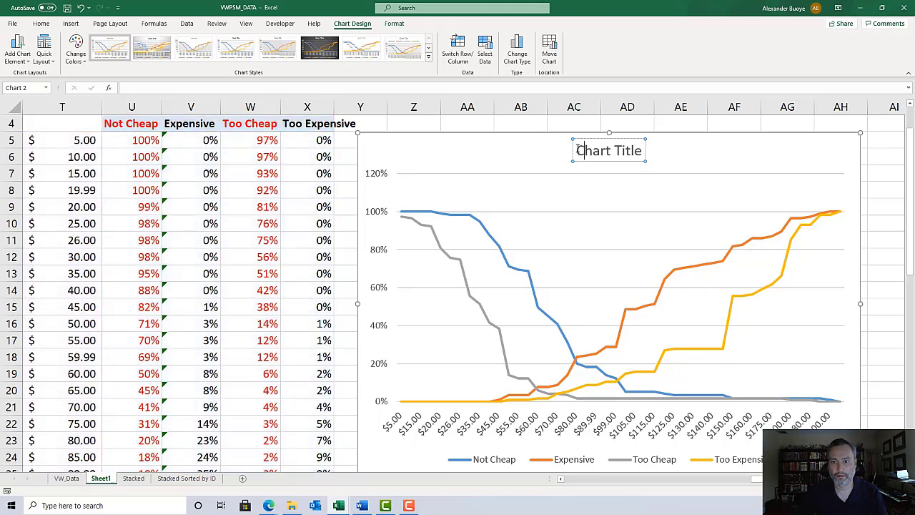
left_click_drag(576, 151, 631, 148)
type("N")
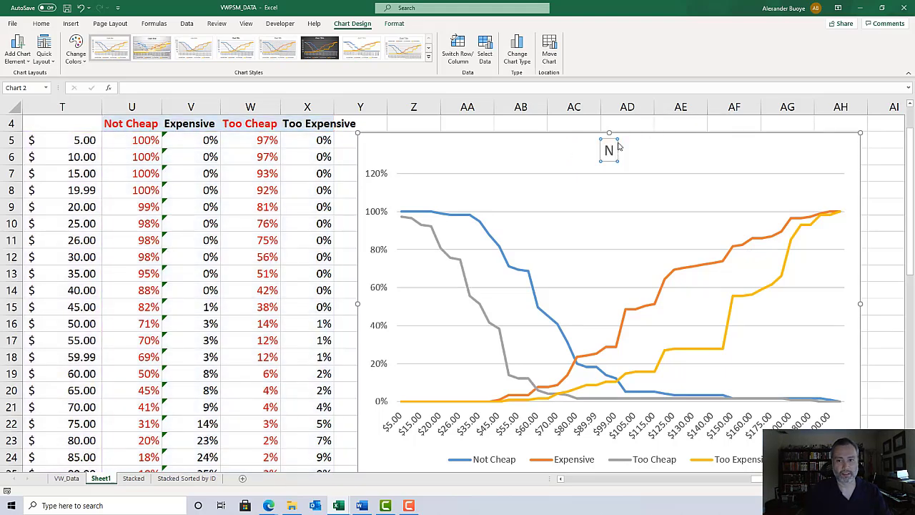
type("ike Shoes")
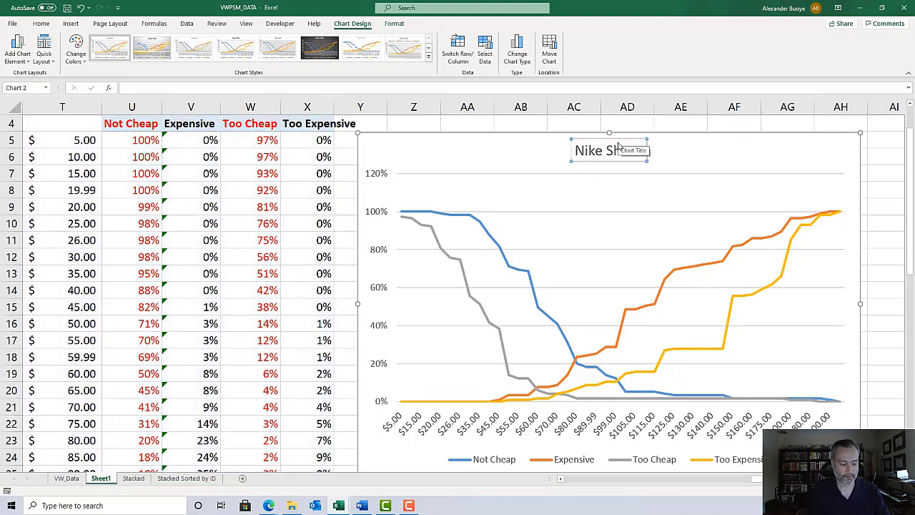
type(" MODERN VWP")
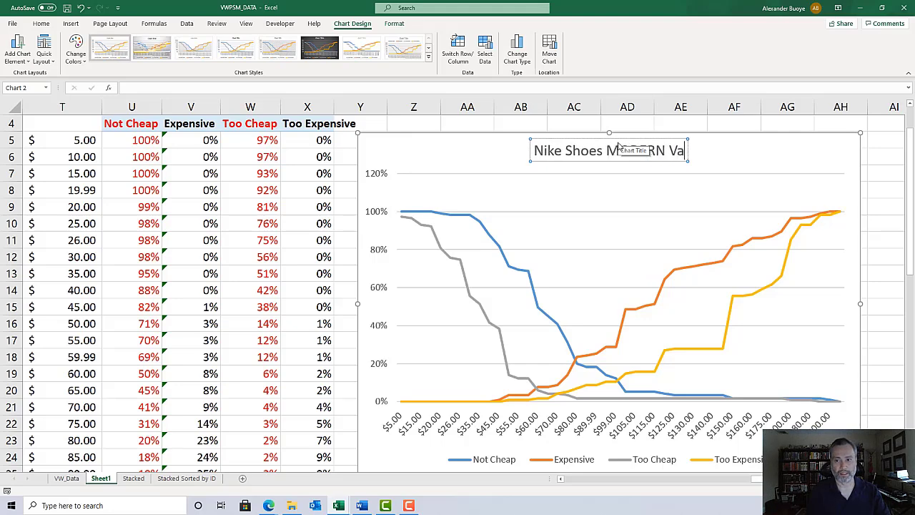
type("SM")
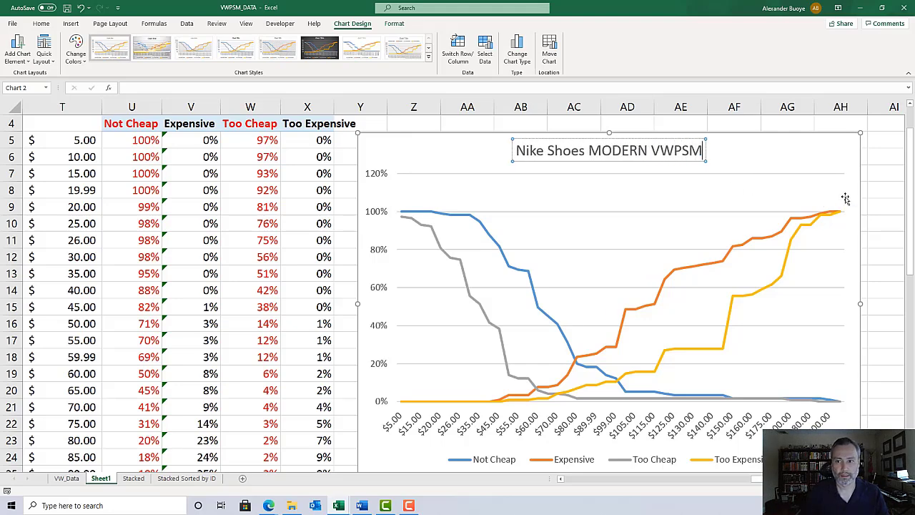
left_click(864, 189)
Step: Apply the dark-background chart style to the Nike Shoes line chart
left_click(689, 195)
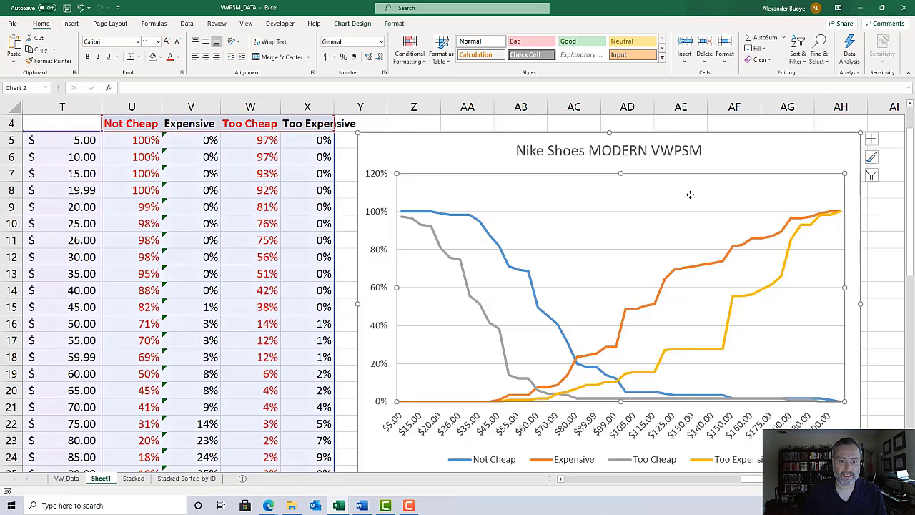
left_click(320, 48)
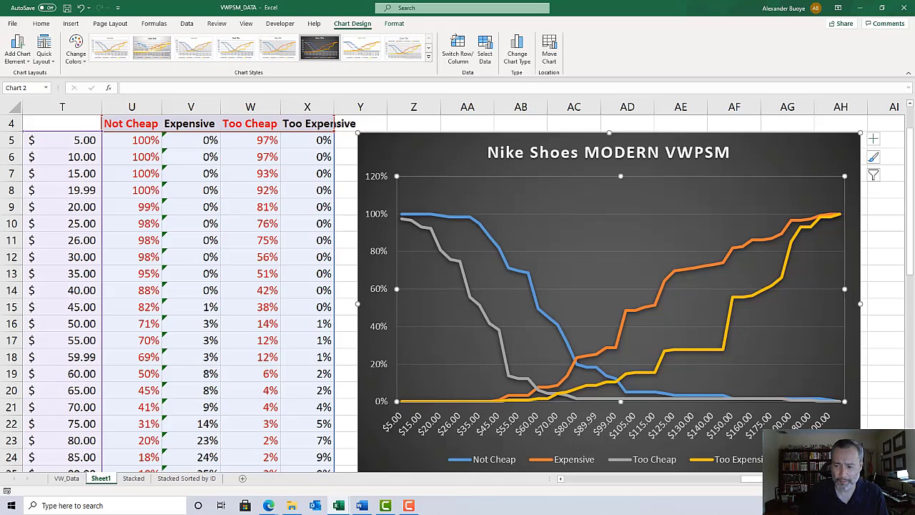
scroll(744, 330, "down", 1)
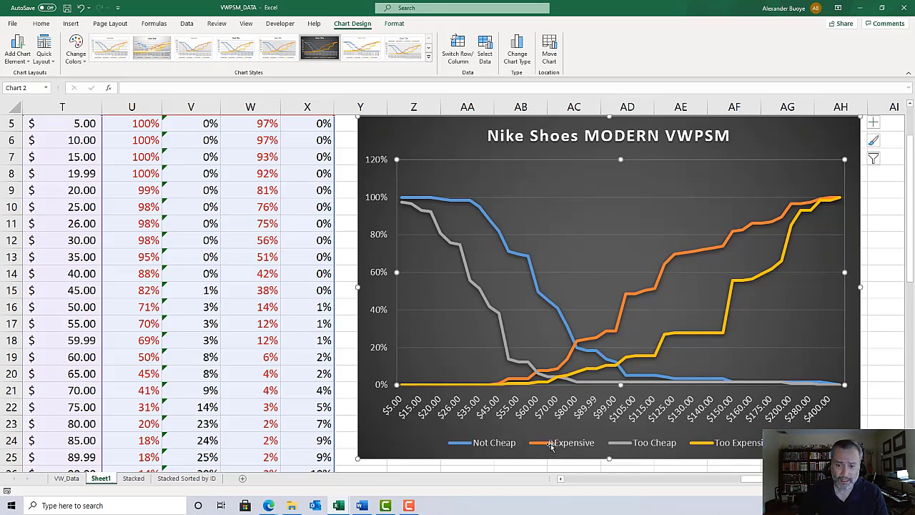
Step: Examine where Expensive crosses Too Cheap, Not Cheap crosses Too Expensive, and Not Cheap crosses Expensive on the chart
mouse_move(538, 374)
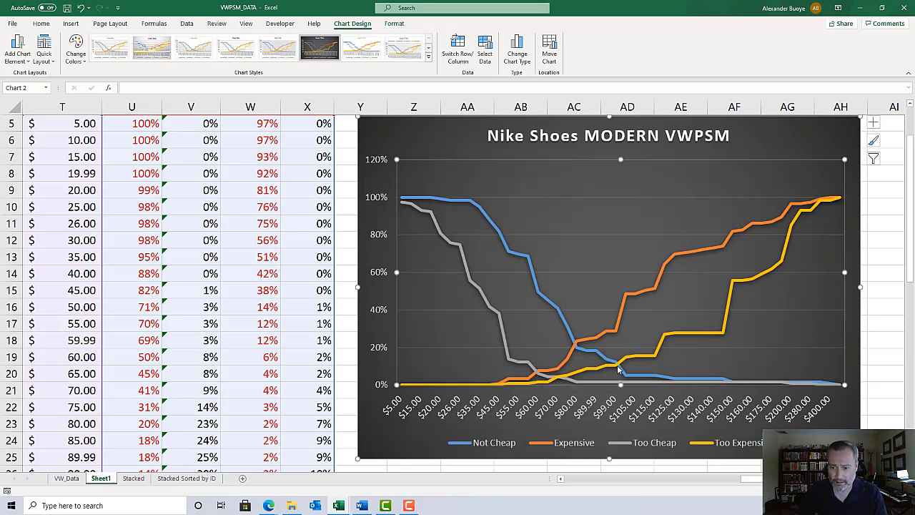
mouse_move(619, 368)
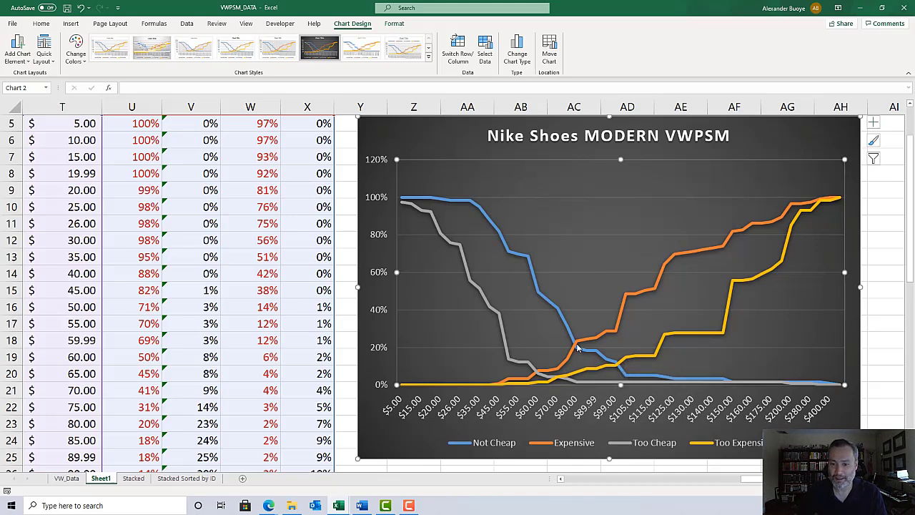
mouse_move(578, 347)
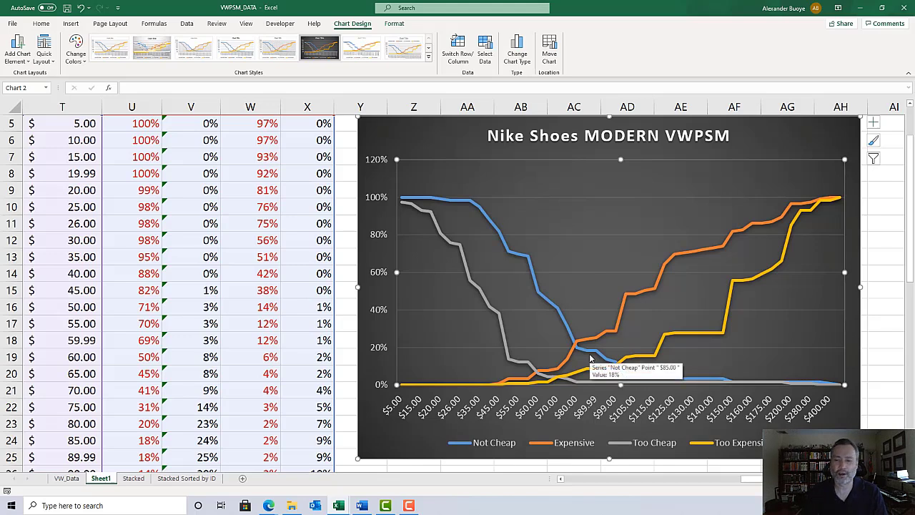
mouse_move(653, 372)
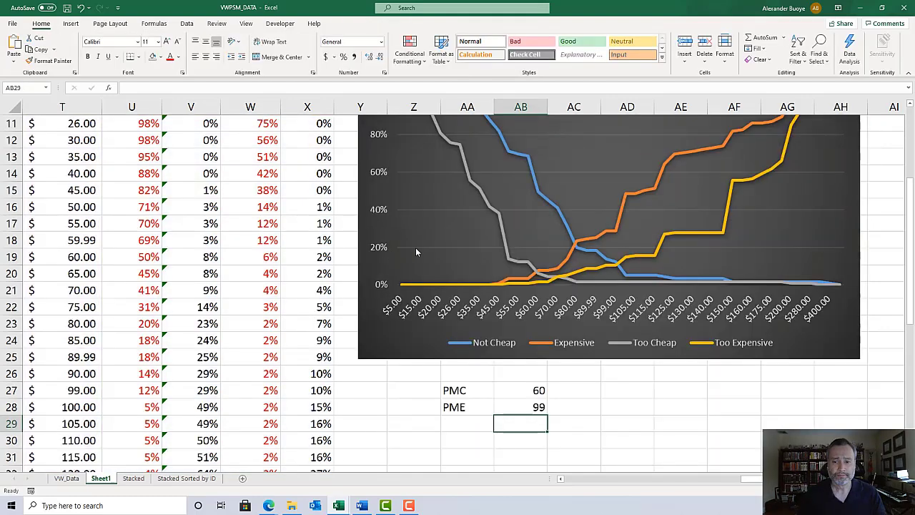
Step: Return to the MODERN Van Westendorp table and review its Too Cheap and Expensive column headers
scroll(673, 277, "up", 4)
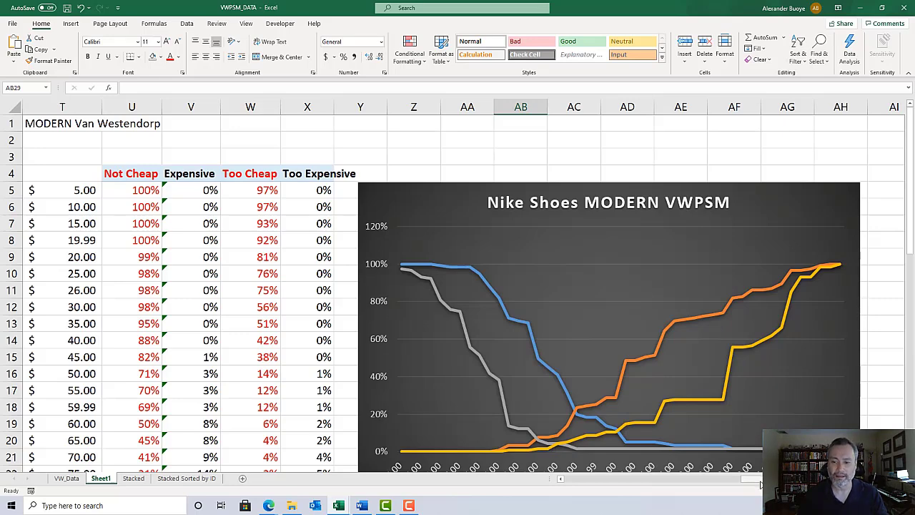
left_click_drag(761, 485, 720, 477)
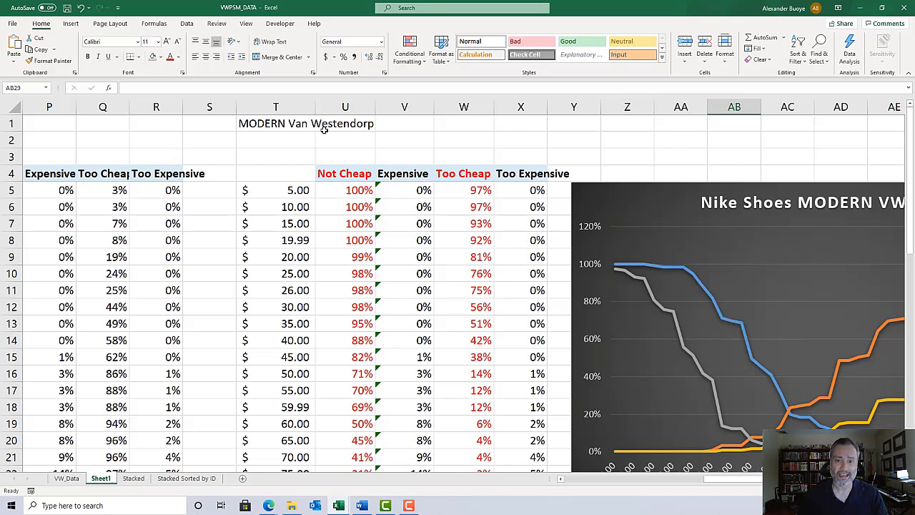
left_click(456, 174)
left_click(407, 175)
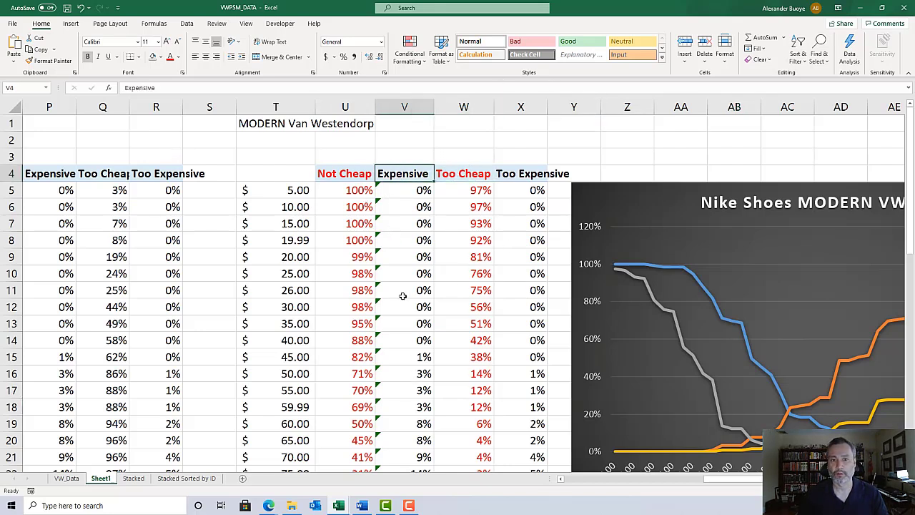